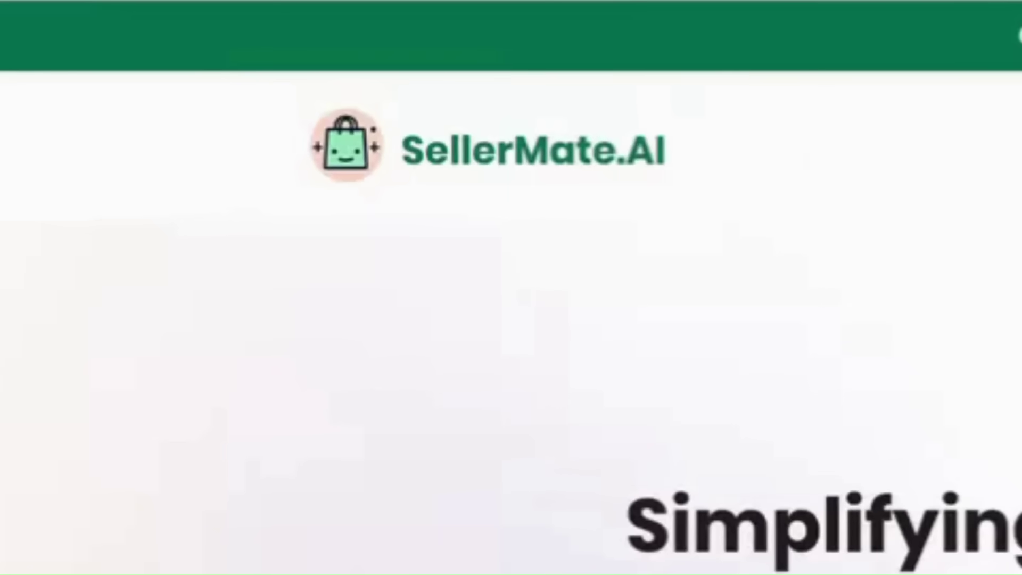
Step: Open the Amazon SQP Analyzer and browse its upload sections down to Generate AI Insights and Try with Sample Data
{"action": "mouse_move", "coordinate": [490, 149]}
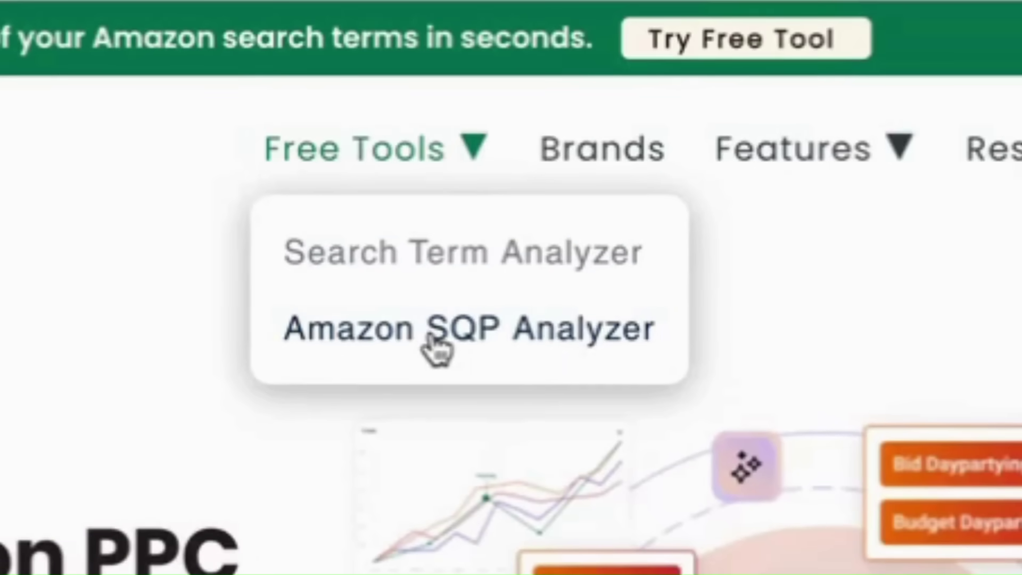
{"action": "left_click", "coordinate": [437, 349]}
{"action": "scroll", "coordinate": [214, 160], "scroll_direction": "down", "scroll_amount": 1}
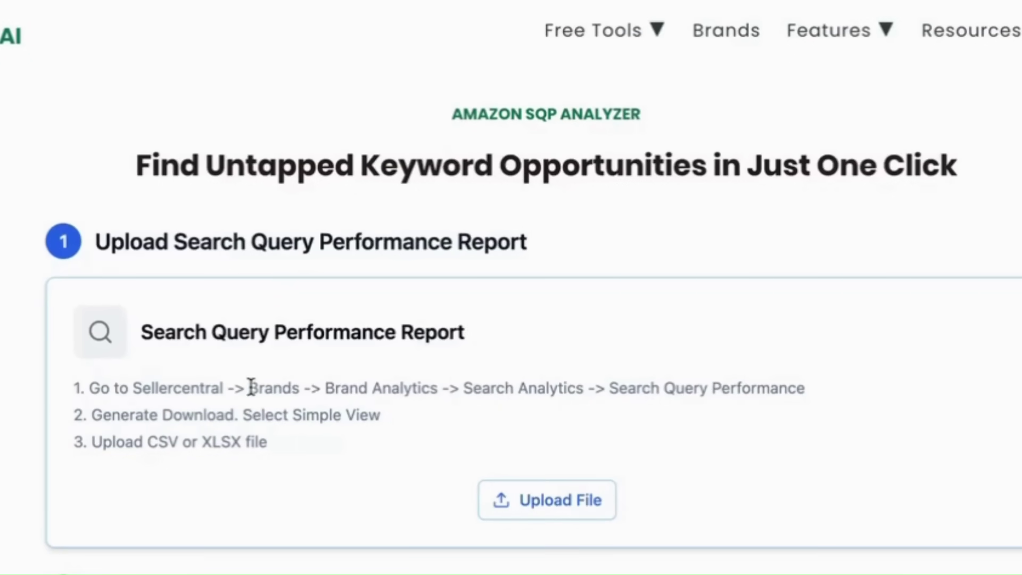
{"action": "scroll", "coordinate": [247, 386], "scroll_direction": "down", "scroll_amount": 8}
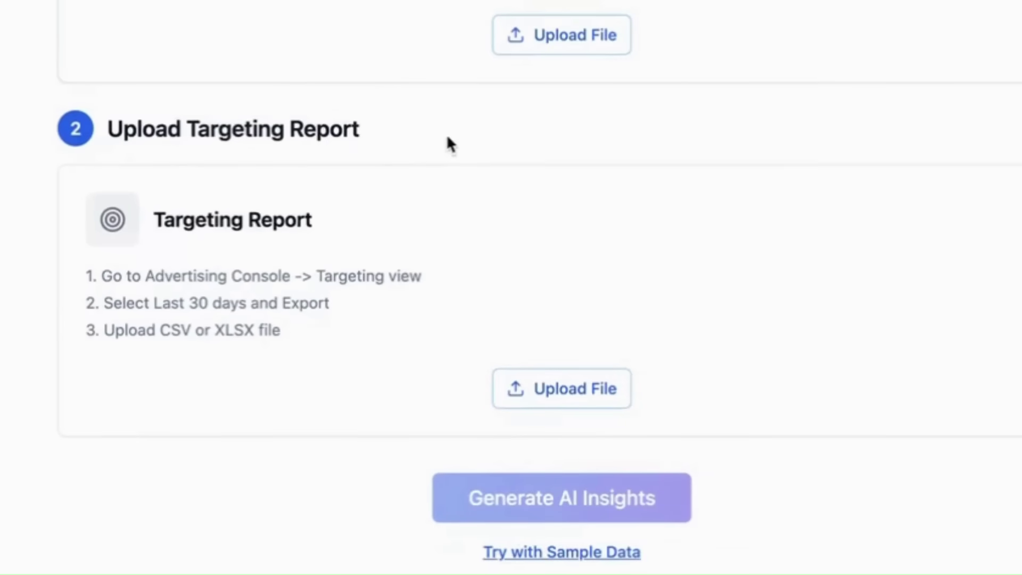
{"action": "scroll", "coordinate": [450, 143], "scroll_direction": "up", "scroll_amount": 1}
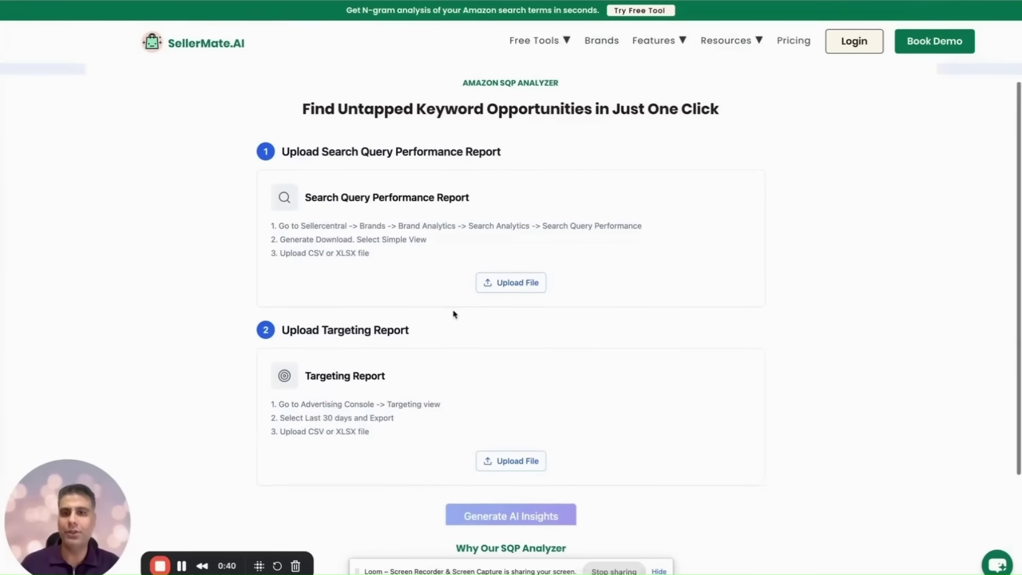
{"action": "scroll", "coordinate": [420, 306], "scroll_direction": "down", "scroll_amount": 1}
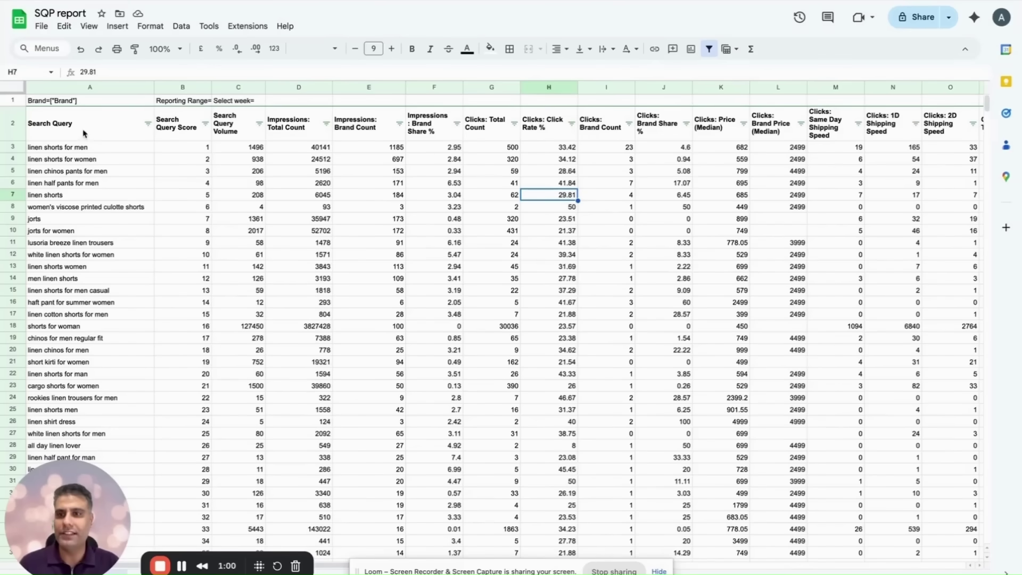
{"action": "left_click", "coordinate": [82, 134]}
{"action": "left_click", "coordinate": [83, 149]}
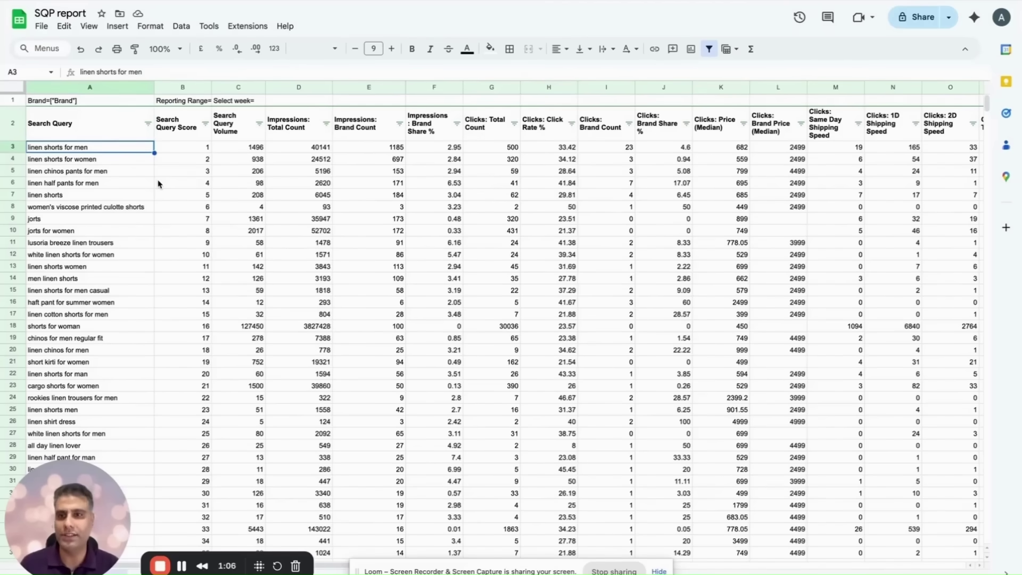
{"action": "left_click", "coordinate": [175, 129]}
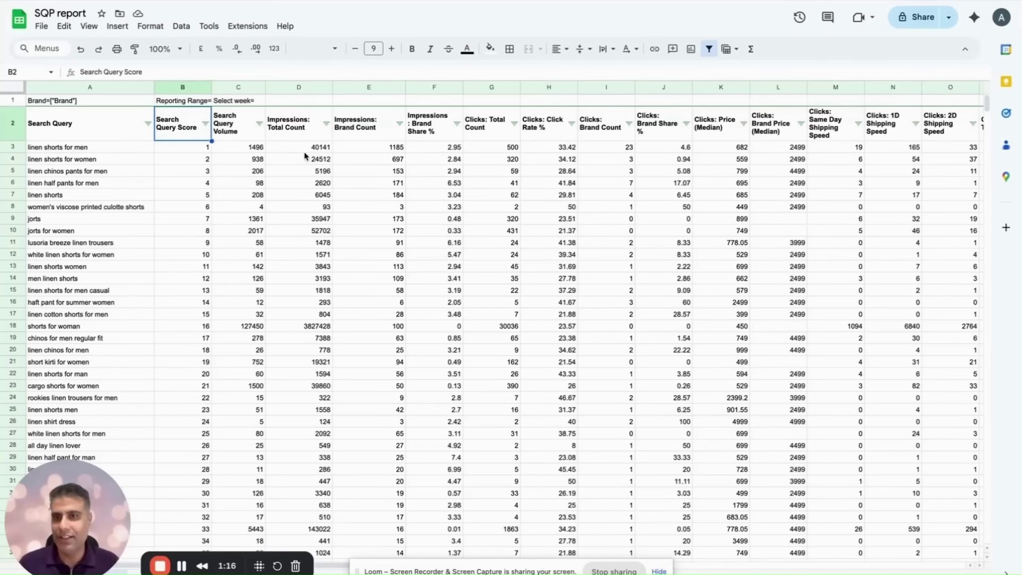
{"action": "left_click", "coordinate": [244, 139]}
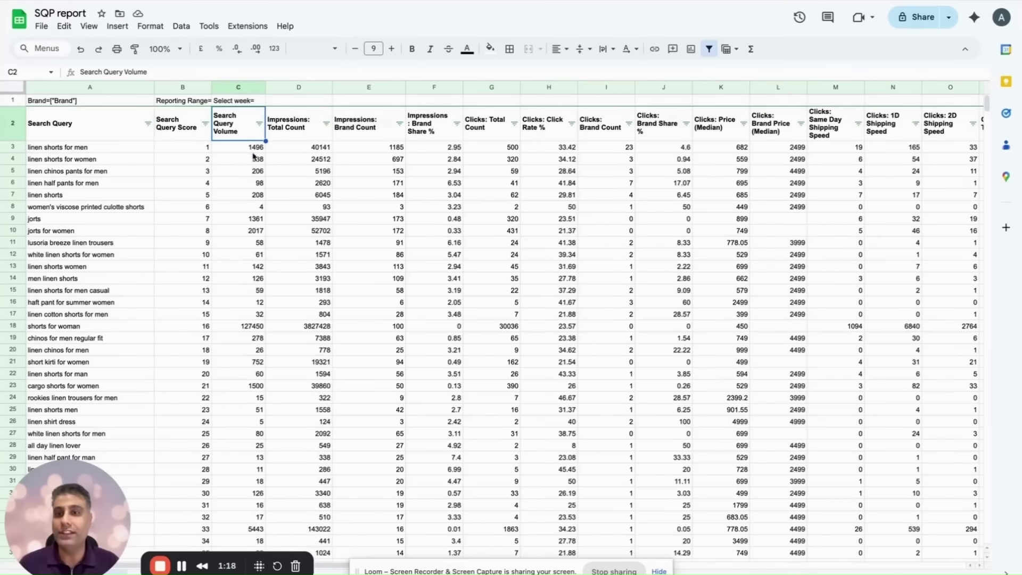
{"action": "left_click", "coordinate": [256, 149]}
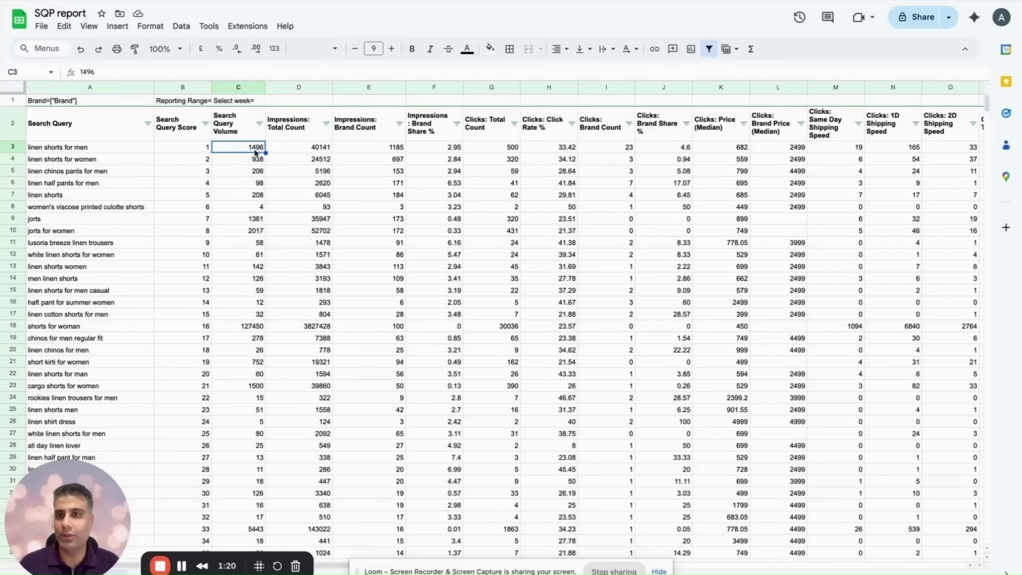
{"action": "left_click", "coordinate": [57, 150]}
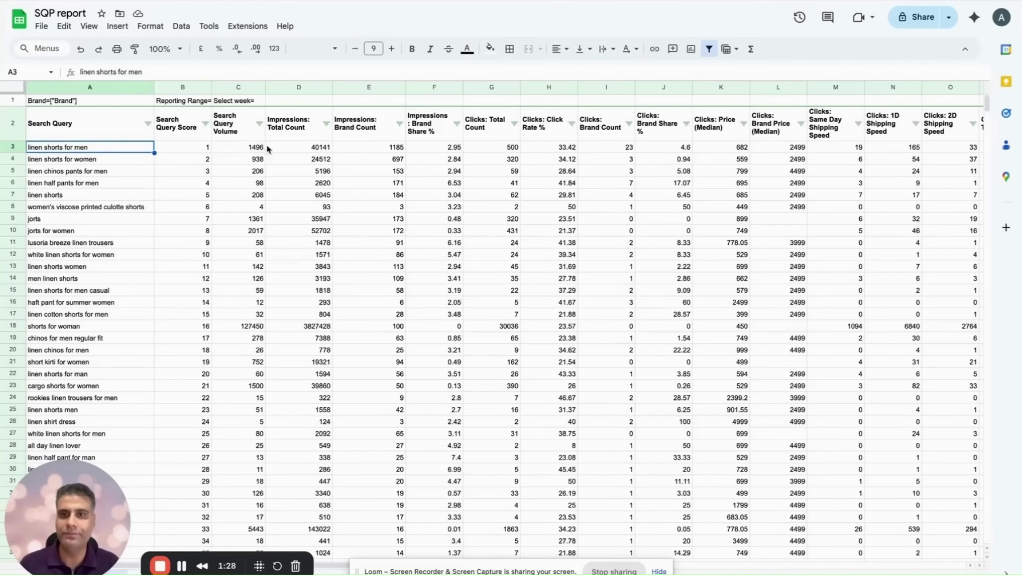
{"action": "left_click", "coordinate": [300, 135]}
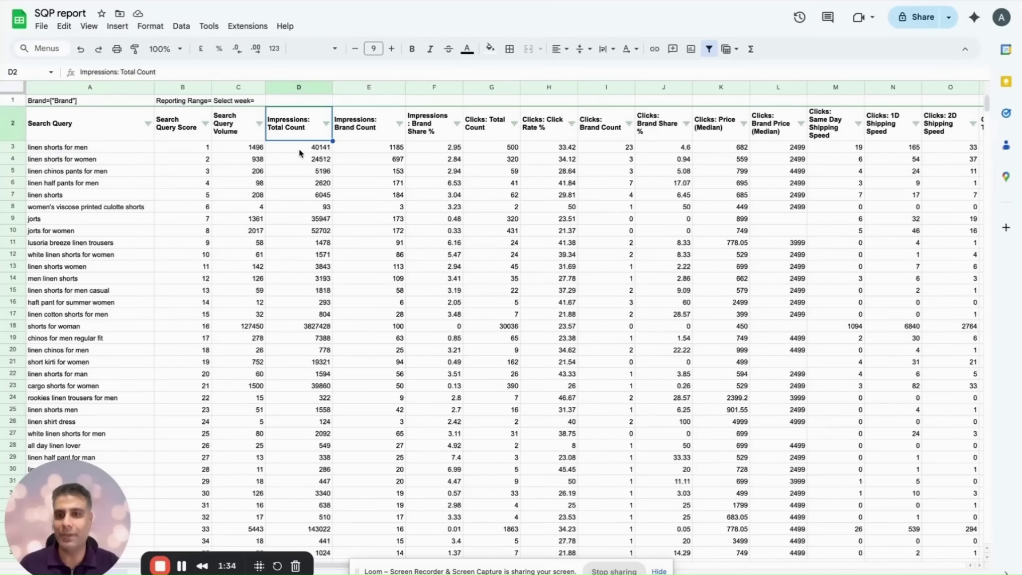
{"action": "left_click", "coordinate": [373, 138]}
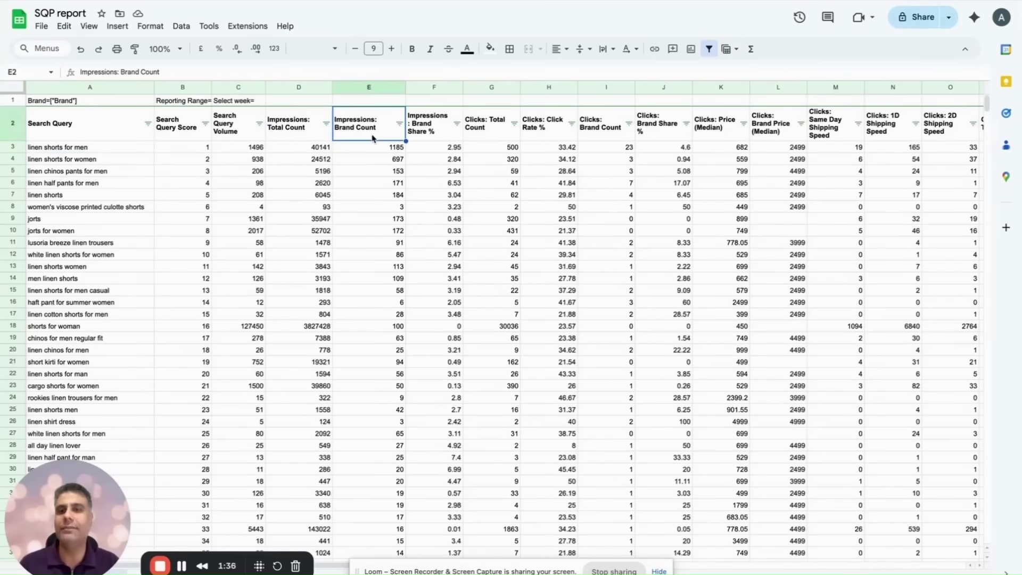
{"action": "left_click", "coordinate": [380, 150]}
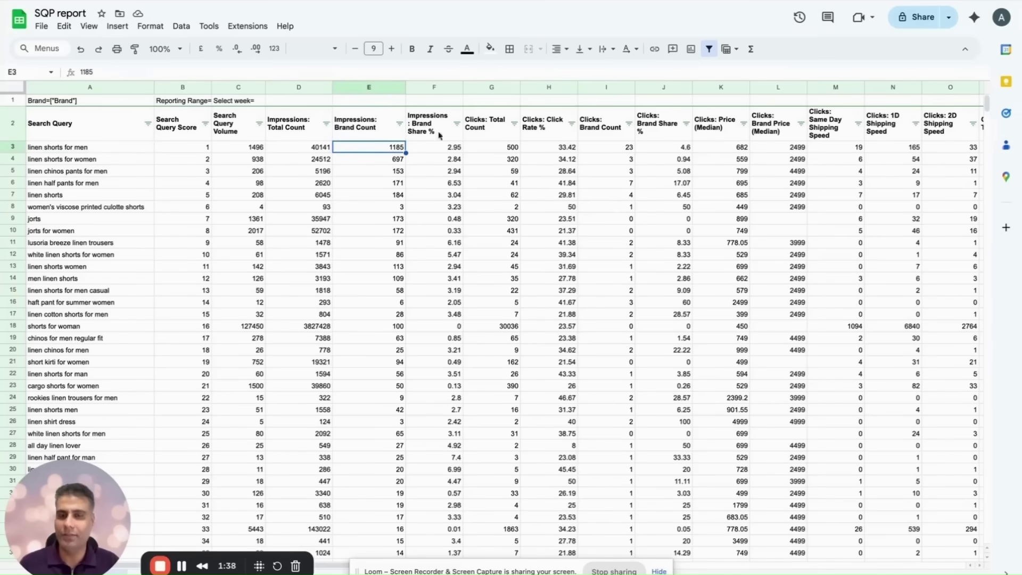
{"action": "left_click", "coordinate": [452, 150]}
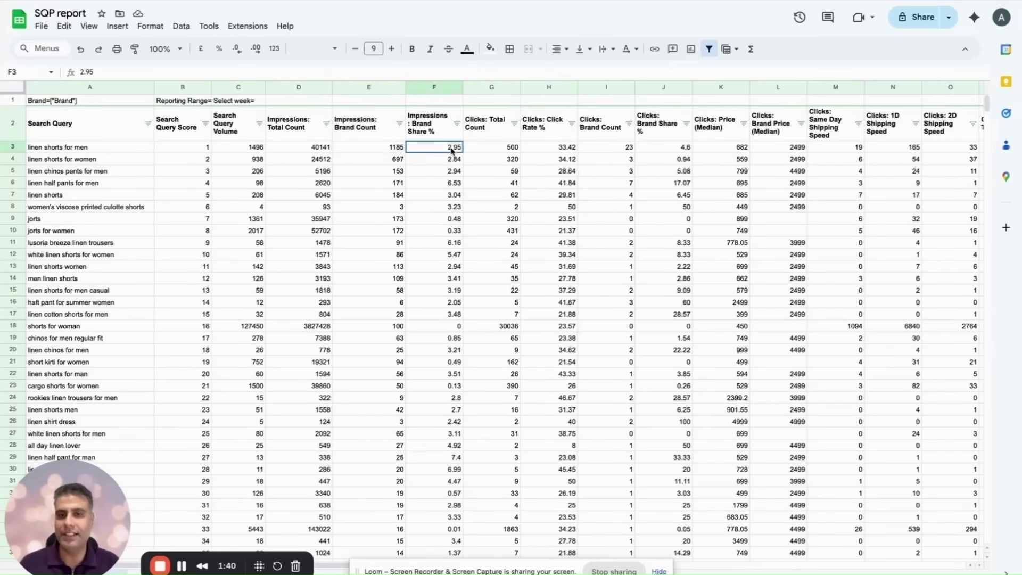
{"action": "left_click", "coordinate": [447, 100]}
{"action": "type", "text": "="}
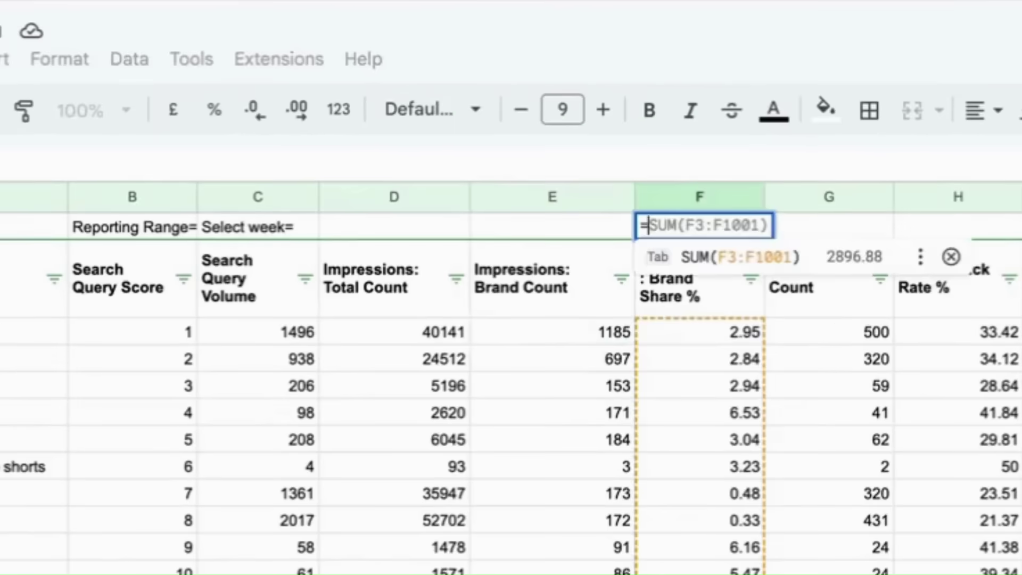
{"action": "left_click", "coordinate": [590, 334]}
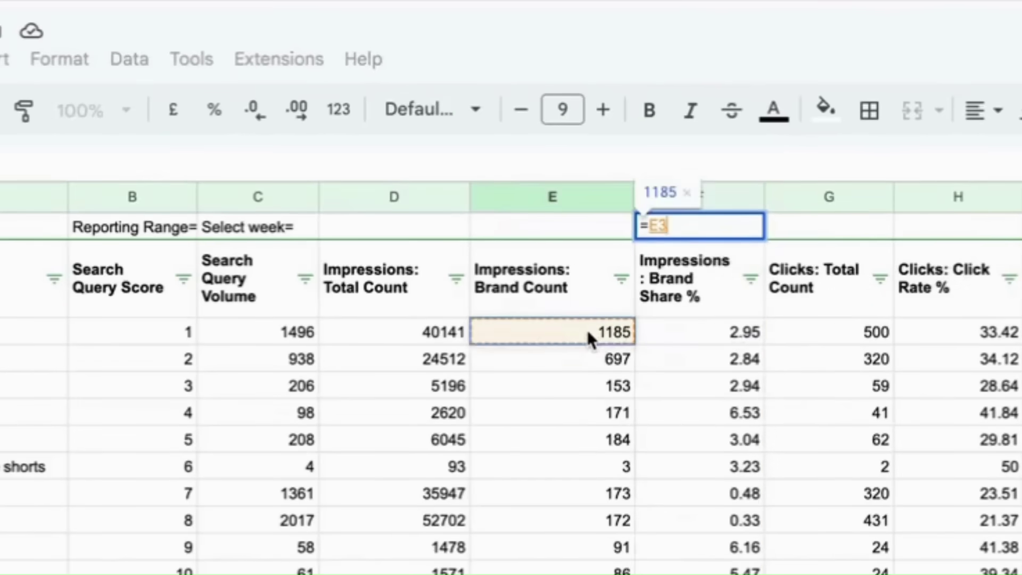
{"action": "type", "text": "/"}
{"action": "left_click", "coordinate": [420, 346]}
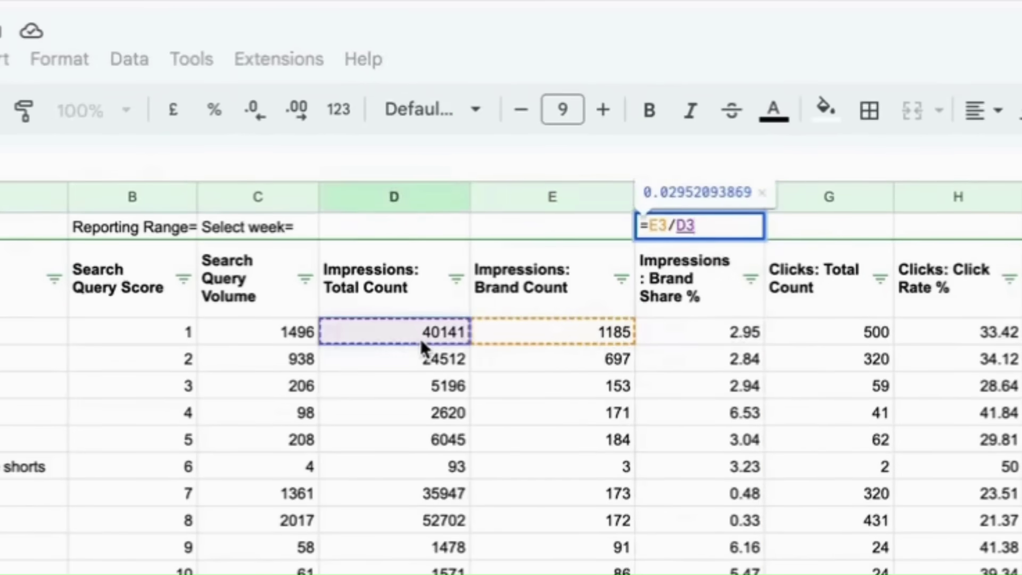
{"action": "key", "text": "Return"}
{"action": "key", "text": "Up"}
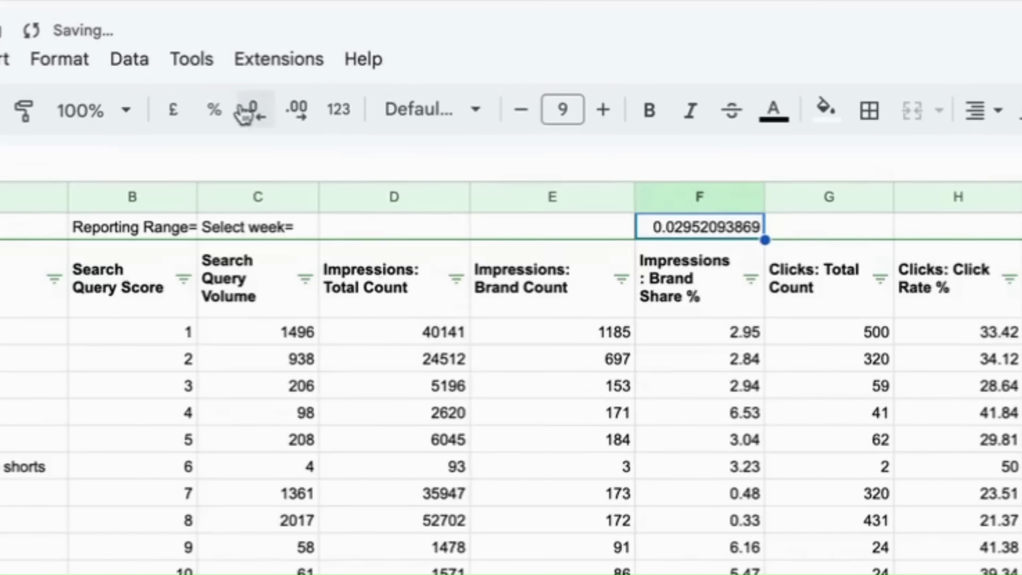
{"action": "left_click", "coordinate": [214, 111]}
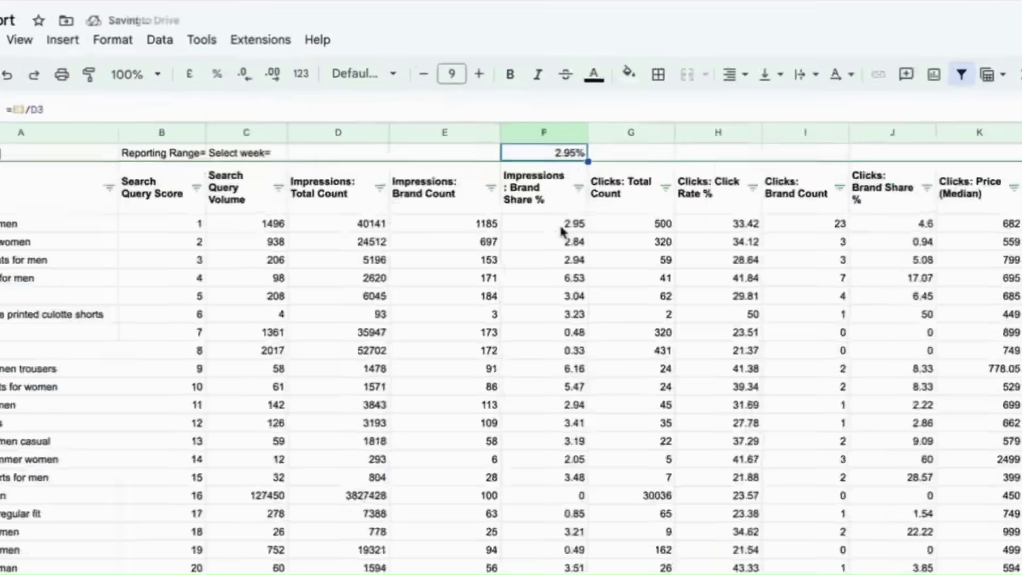
{"action": "key", "text": "Delete"}
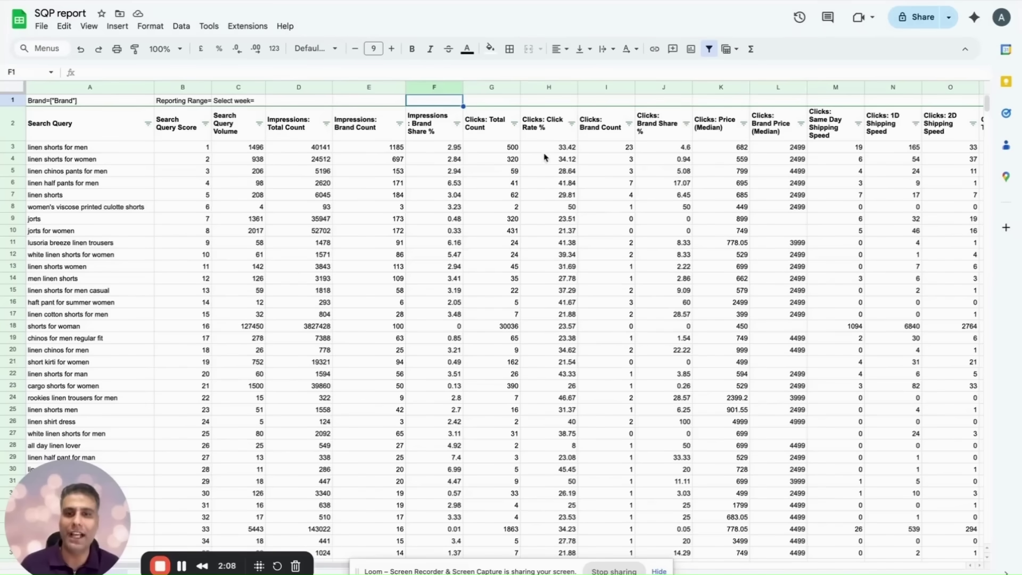
Step: Enter =G3/D3 in G1 to show the total click-to-impression ratio of 1.25%
{"action": "left_click", "coordinate": [546, 182]}
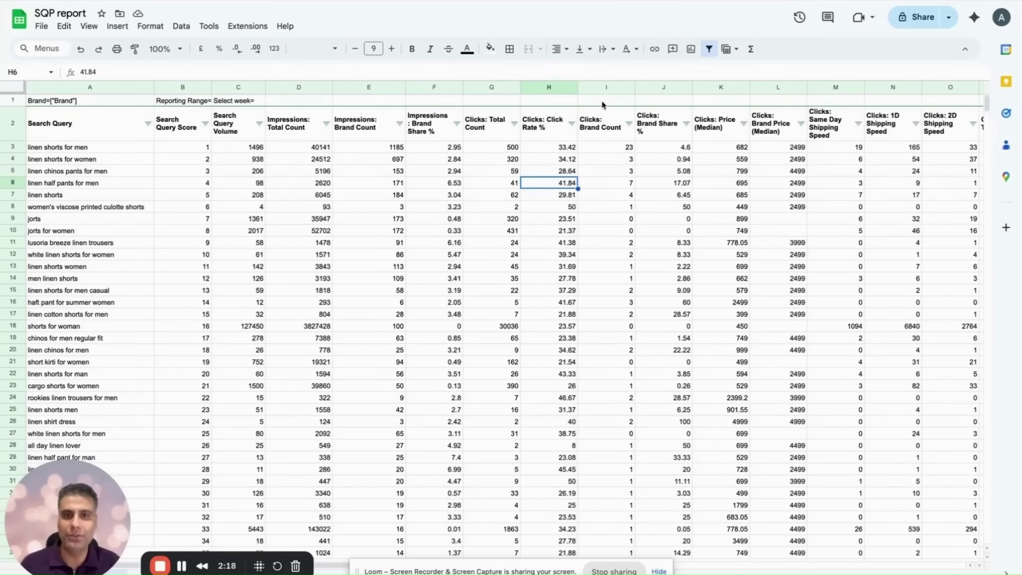
{"action": "left_click", "coordinate": [505, 102]}
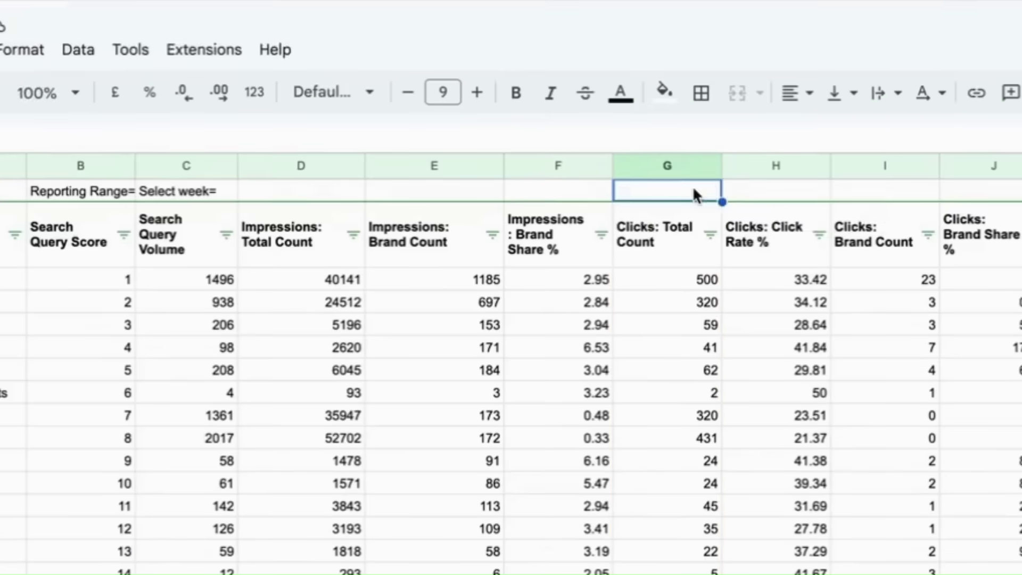
{"action": "type", "text": "="}
{"action": "left_click", "coordinate": [689, 280]}
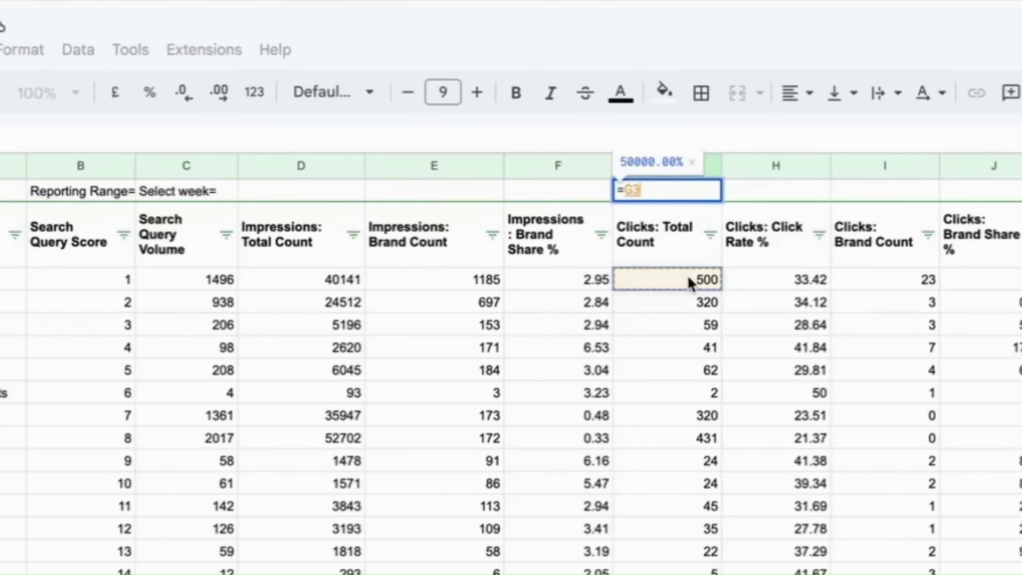
{"action": "type", "text": "/"}
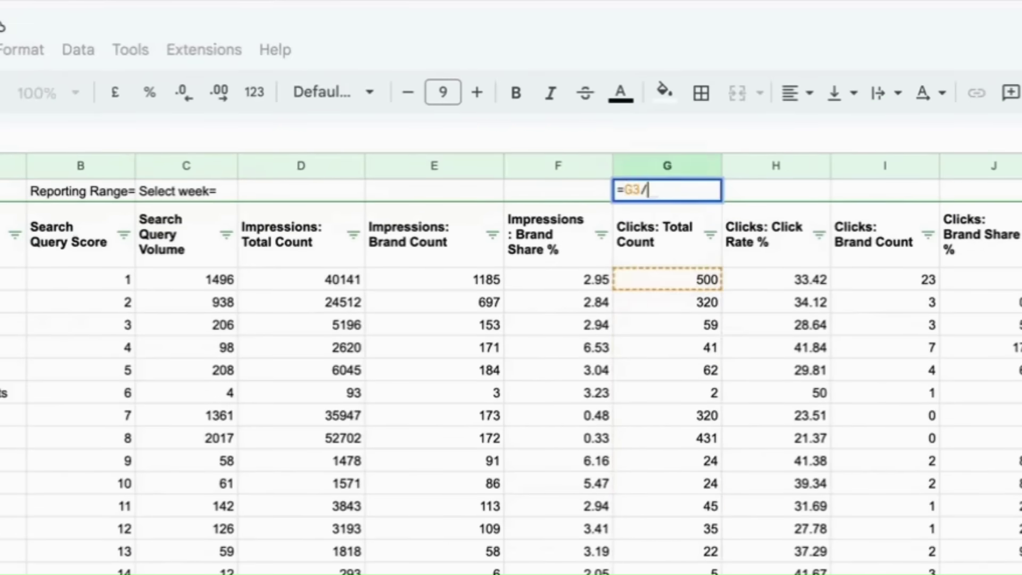
{"action": "left_click", "coordinate": [328, 282]}
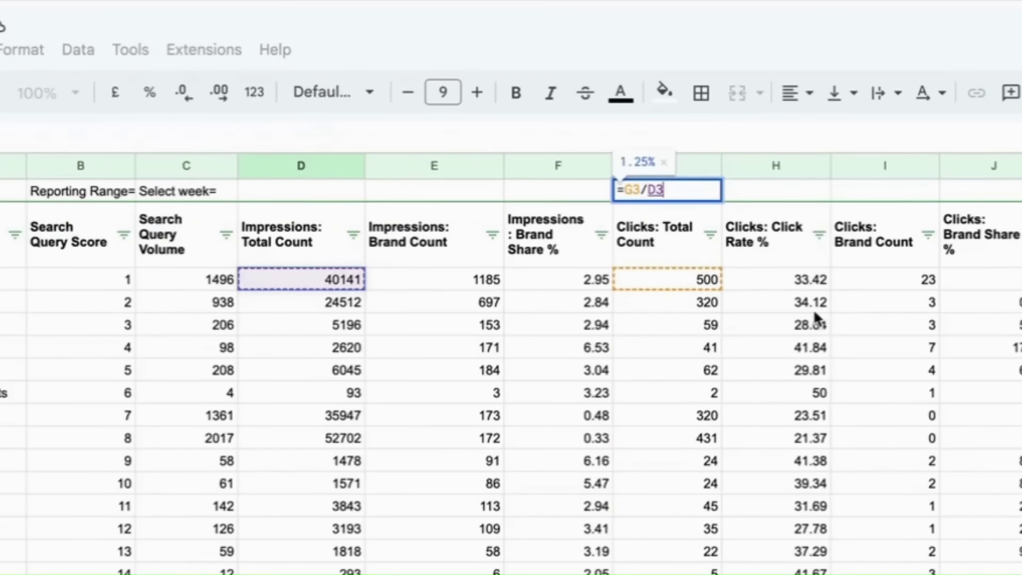
{"action": "key", "text": "Return"}
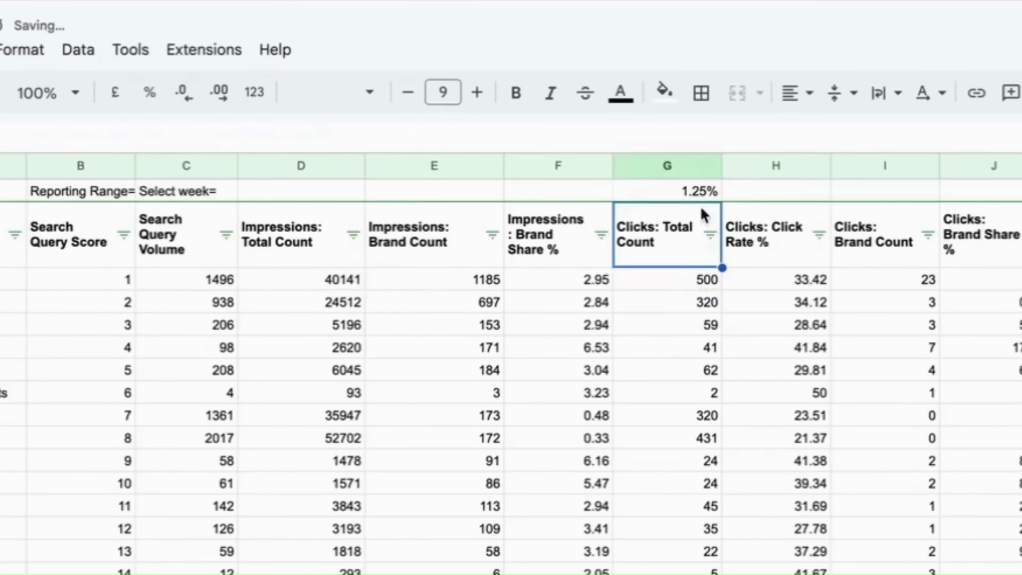
{"action": "left_click", "coordinate": [688, 187]}
Step: Change the I1 formula to =I3/E3, giving a 1.94% brand ratio, then review G1:I1
{"action": "left_click", "coordinate": [878, 200], "text": "ctrl"}
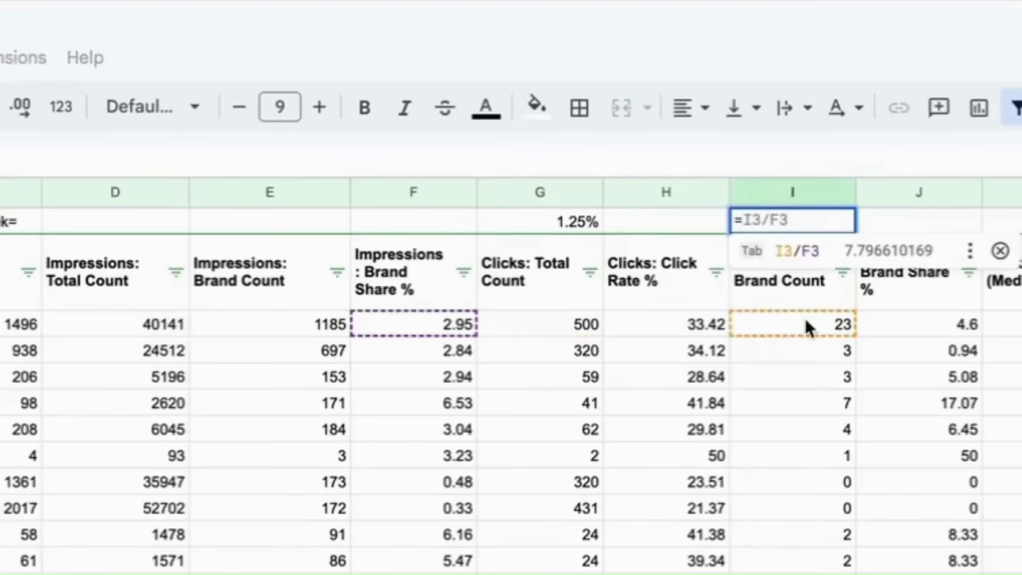
{"action": "key", "text": "Right"}
{"action": "key", "text": "Right"}
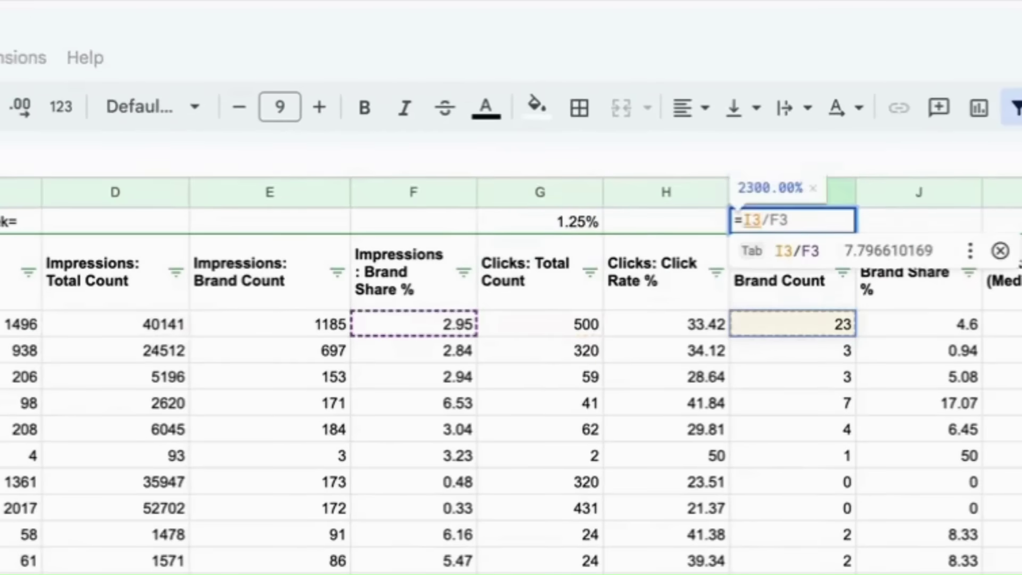
{"action": "key", "text": "Right"}
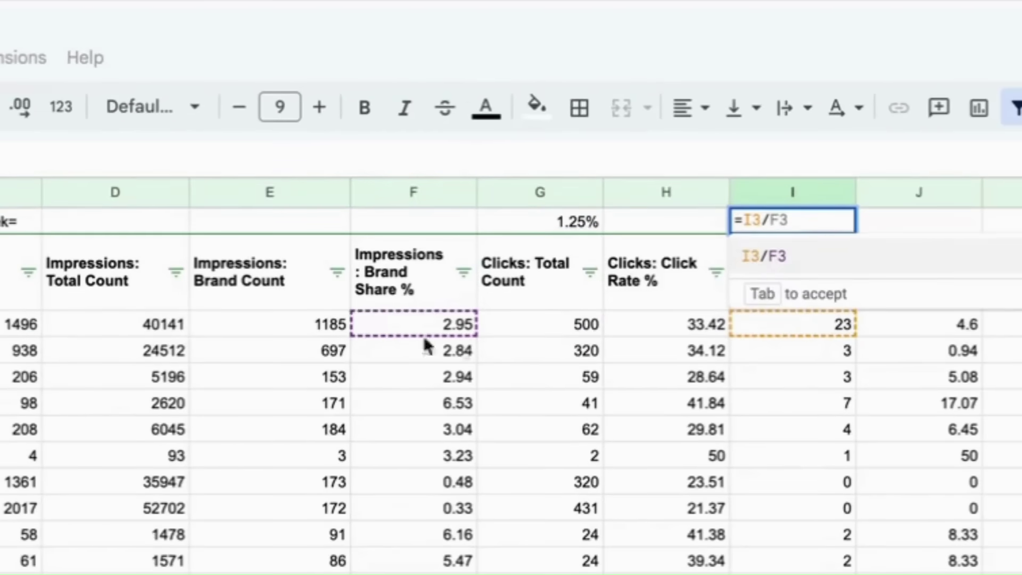
{"action": "left_click", "coordinate": [239, 321]}
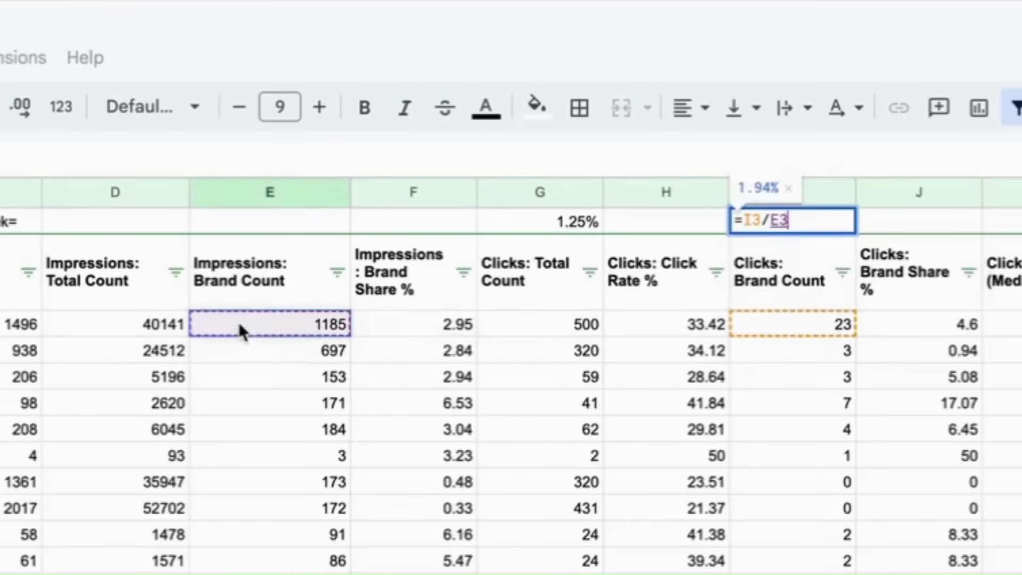
{"action": "key", "text": "Return"}
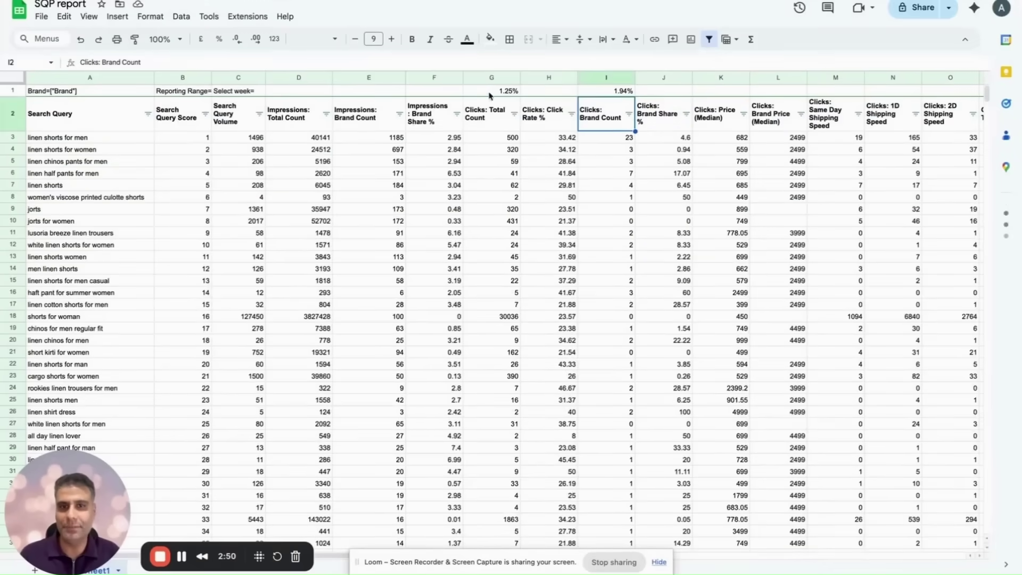
{"action": "left_click_drag", "start_coordinate": [493, 93], "coordinate": [642, 95]}
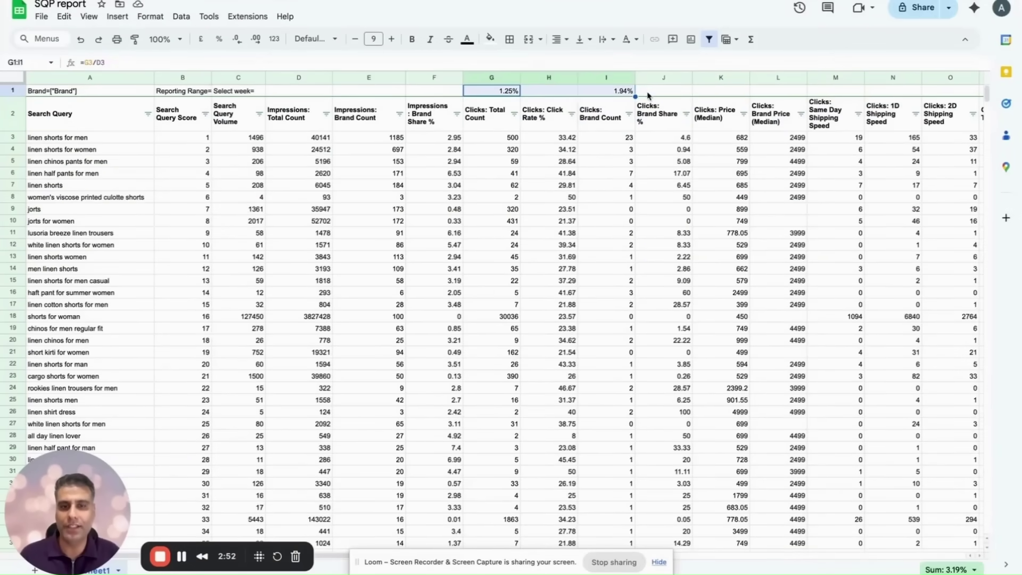
{"action": "left_click", "coordinate": [648, 96]}
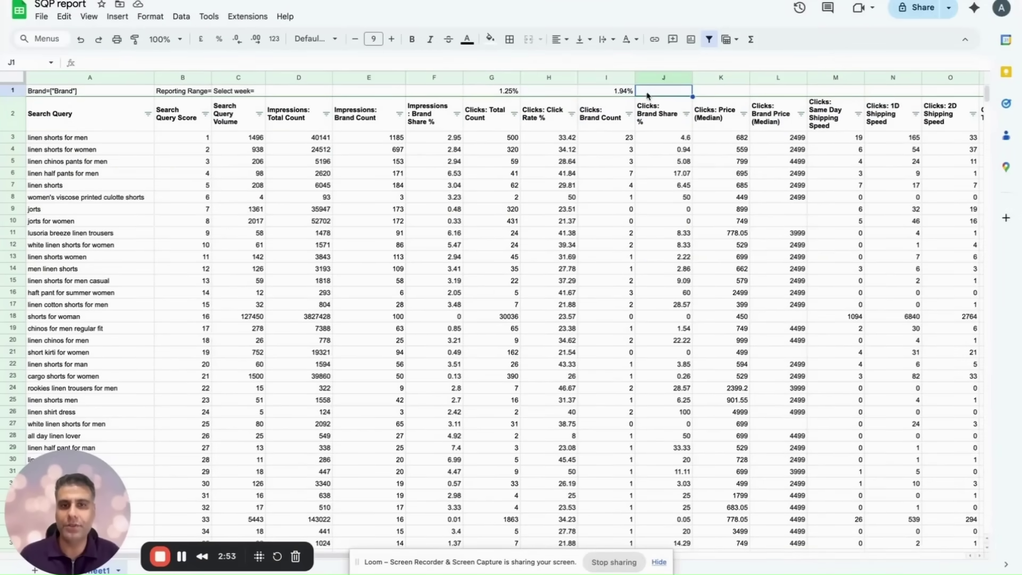
{"action": "left_click", "coordinate": [612, 94]}
{"action": "left_click", "coordinate": [613, 190]}
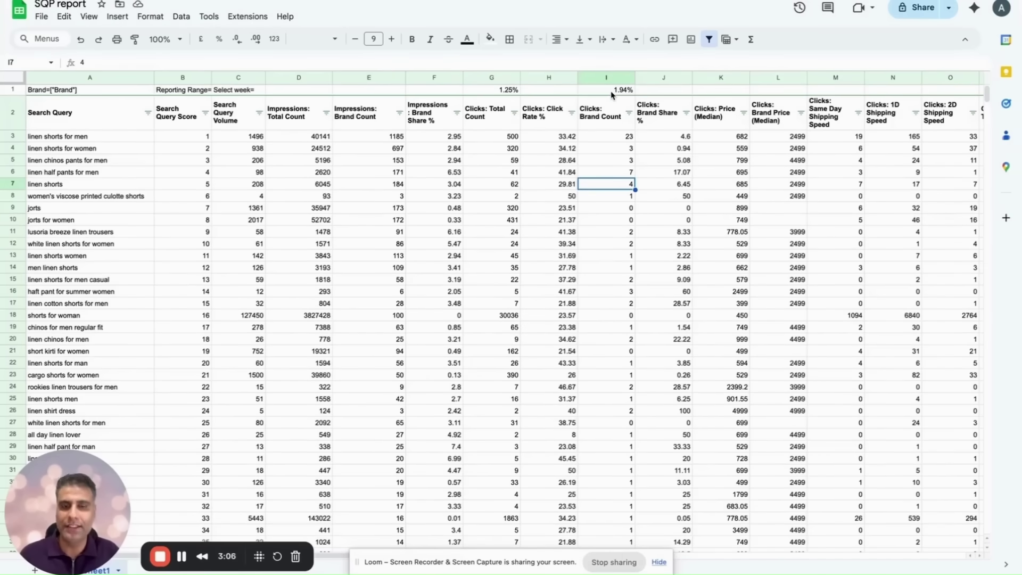
Step: Clear the 1.25% and 1.94% ratio formulas from G1:I1
{"action": "left_click_drag", "start_coordinate": [614, 91], "coordinate": [508, 88]}
{"action": "key", "text": "Delete"}
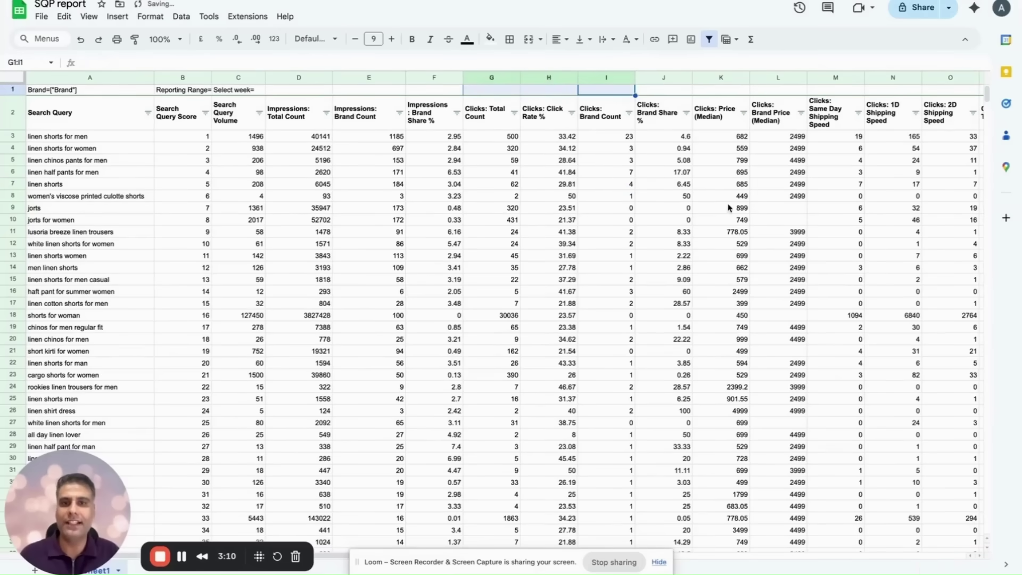
{"action": "left_click", "coordinate": [730, 208]}
Step: Look across the SQP report sheet, then return to the SellerMate SQP Analyzer tab
{"action": "scroll", "coordinate": [766, 229], "scroll_direction": "right", "scroll_amount": 3}
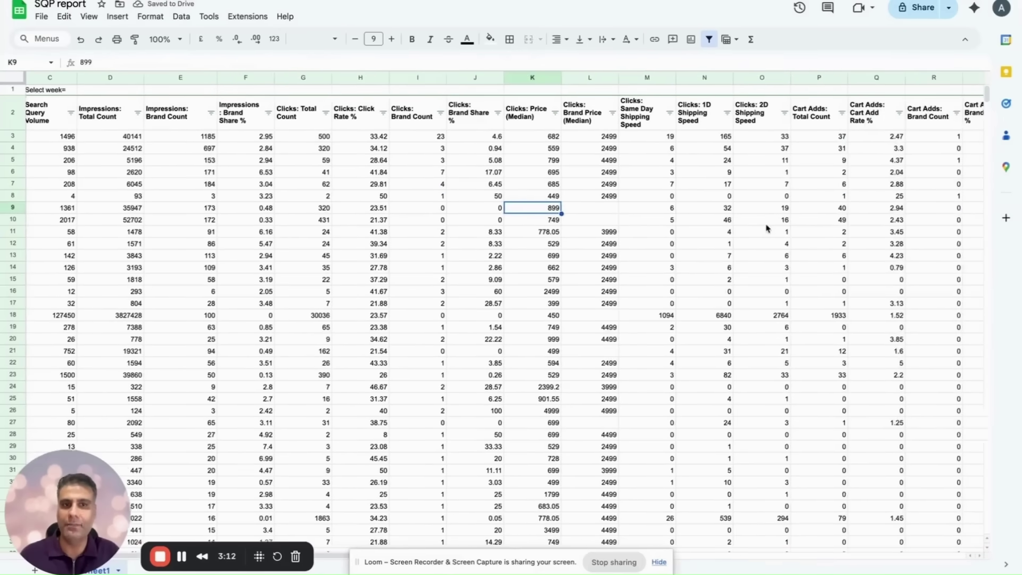
{"action": "scroll", "coordinate": [766, 229], "scroll_direction": "right", "scroll_amount": 15}
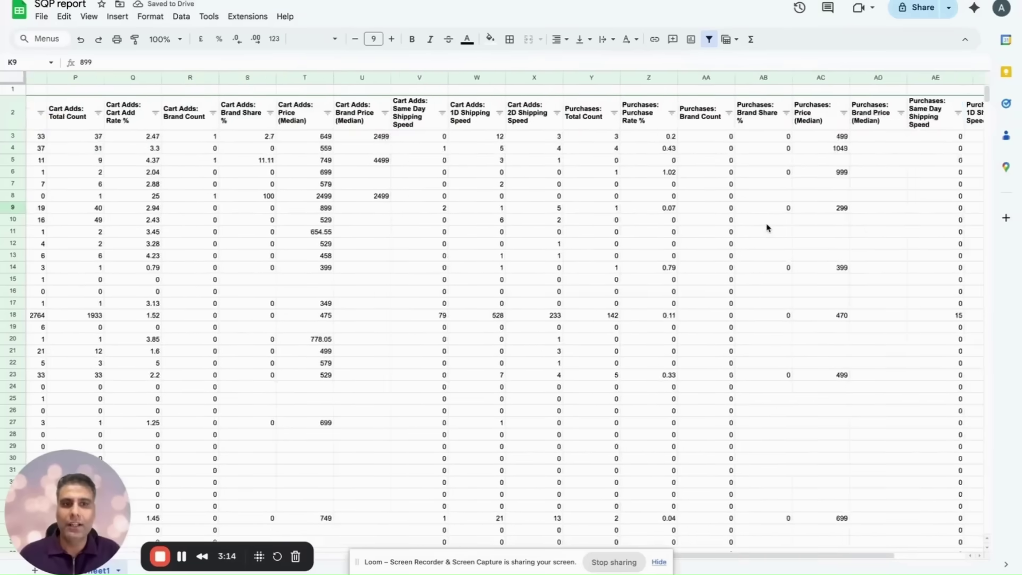
{"action": "scroll", "coordinate": [766, 228], "scroll_direction": "left", "scroll_amount": 15}
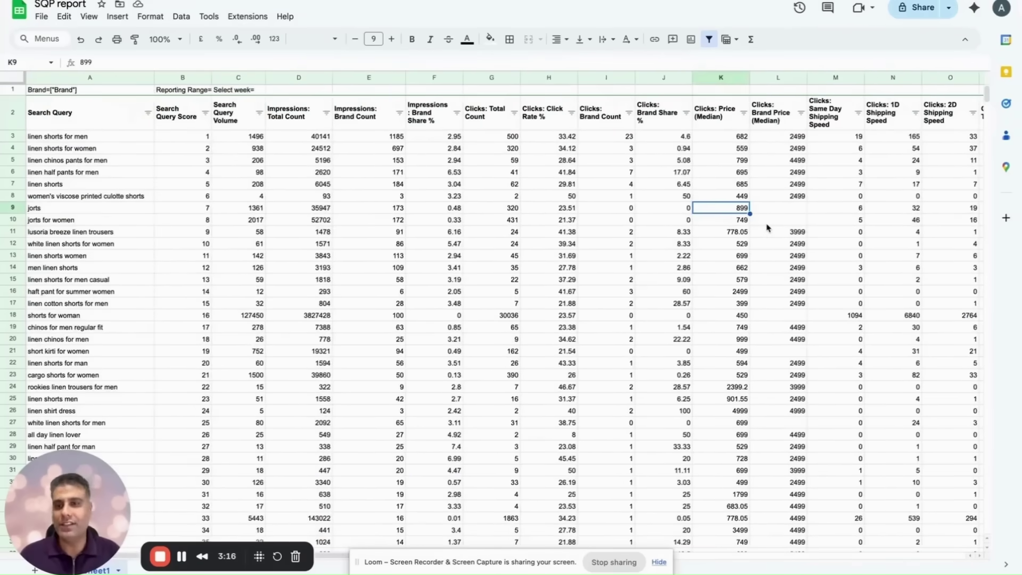
{"action": "scroll", "coordinate": [767, 228], "scroll_direction": "down", "scroll_amount": 10}
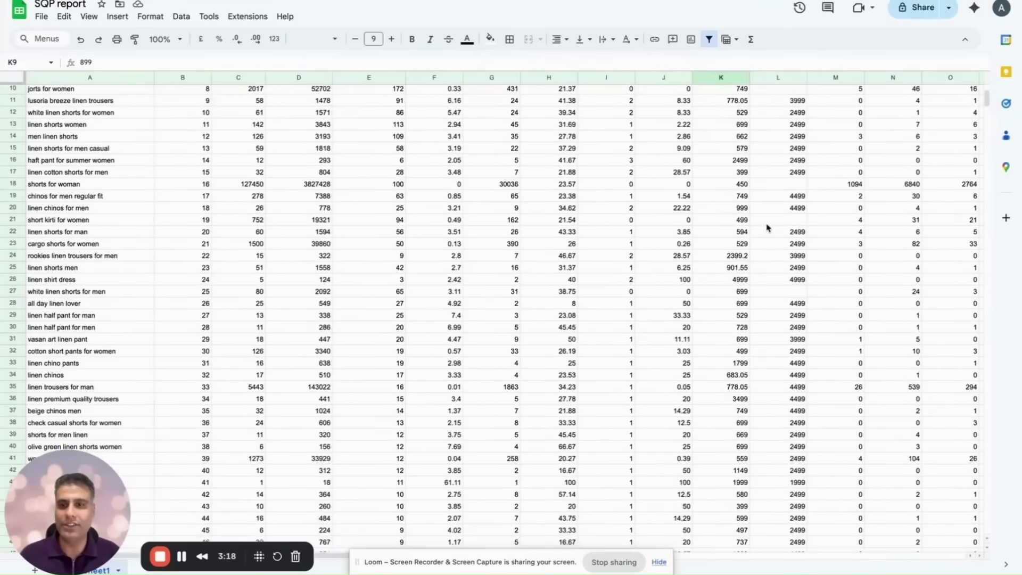
{"action": "scroll", "coordinate": [767, 228], "scroll_direction": "up", "scroll_amount": 7}
{"action": "scroll", "coordinate": [766, 228], "scroll_direction": "up", "scroll_amount": 2}
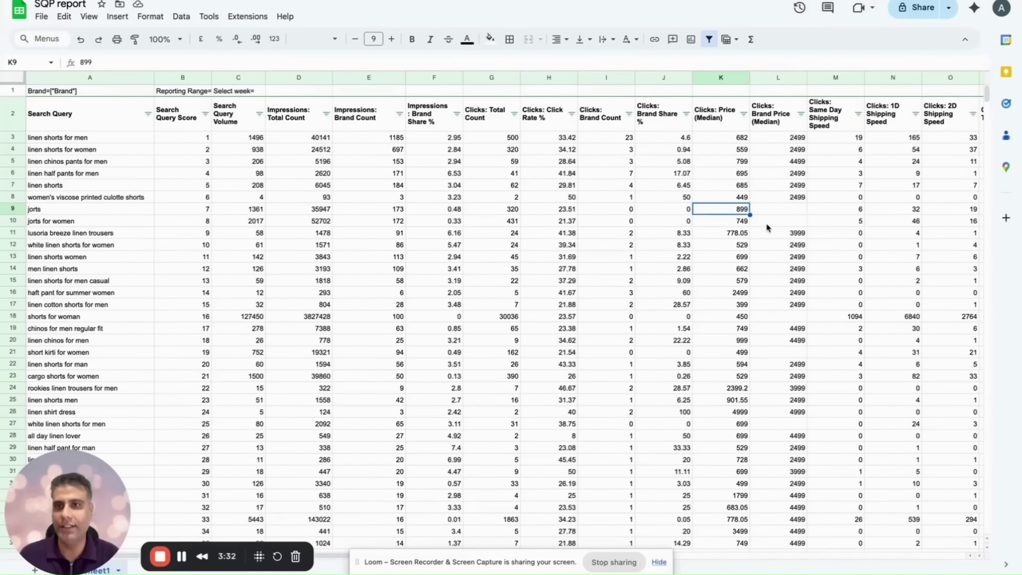
{"action": "key", "text": "ctrl+Tab"}
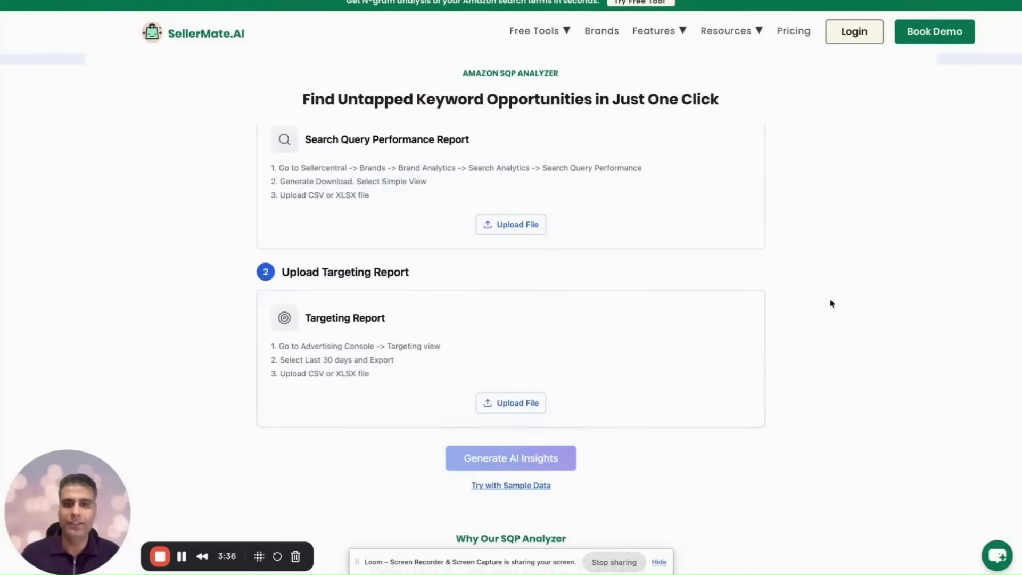
Step: Run Try with Sample Data to get the AI Insights Summary of 39 high-ranking keywords and 17 new targets
{"action": "scroll", "coordinate": [834, 330], "scroll_direction": "down", "scroll_amount": 1}
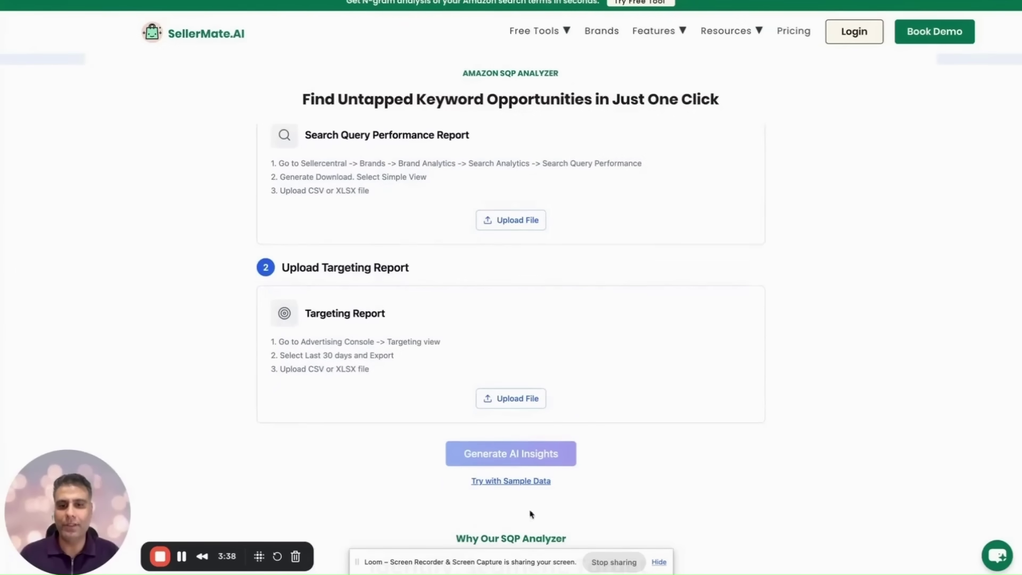
{"action": "left_click", "coordinate": [509, 482]}
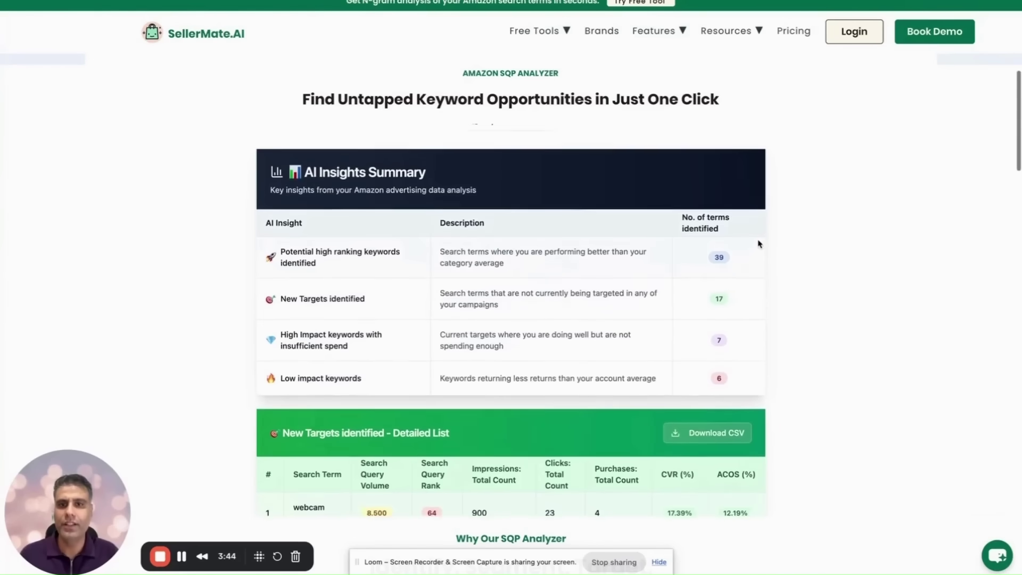
{"action": "scroll", "coordinate": [745, 244], "scroll_direction": "down", "scroll_amount": 1}
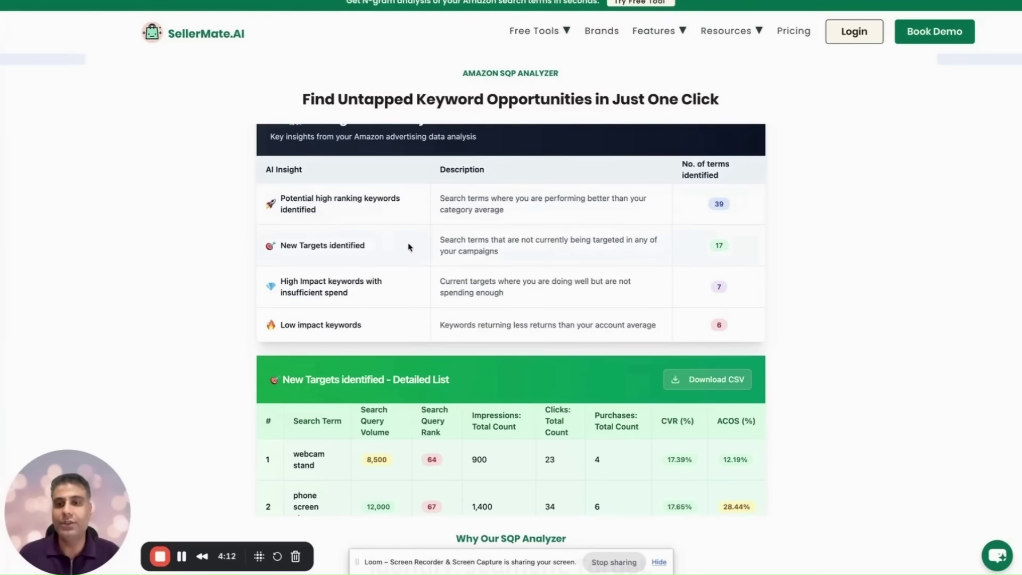
{"action": "scroll", "coordinate": [408, 247], "scroll_direction": "down", "scroll_amount": 1}
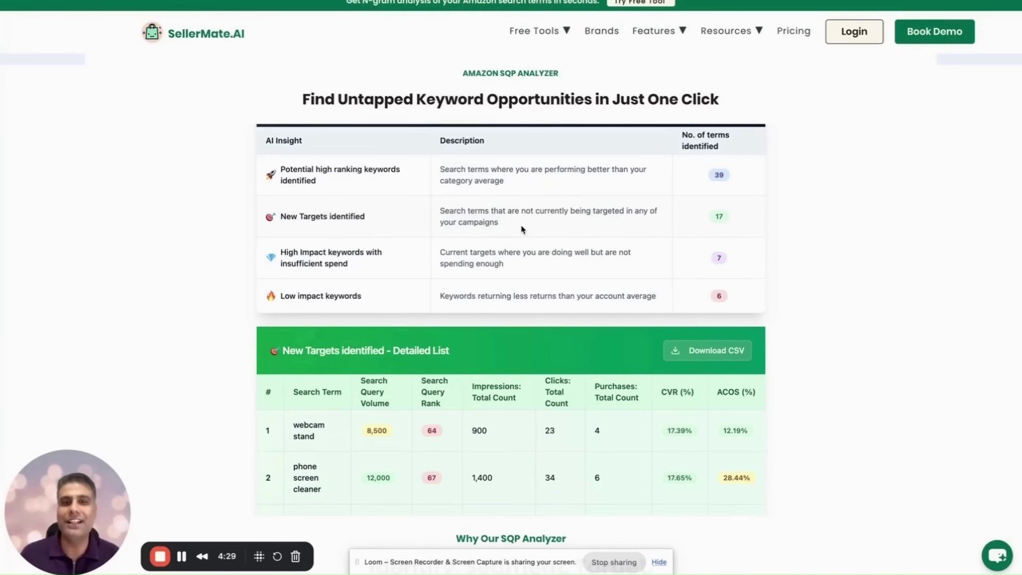
{"action": "scroll", "coordinate": [522, 229], "scroll_direction": "down", "scroll_amount": 1}
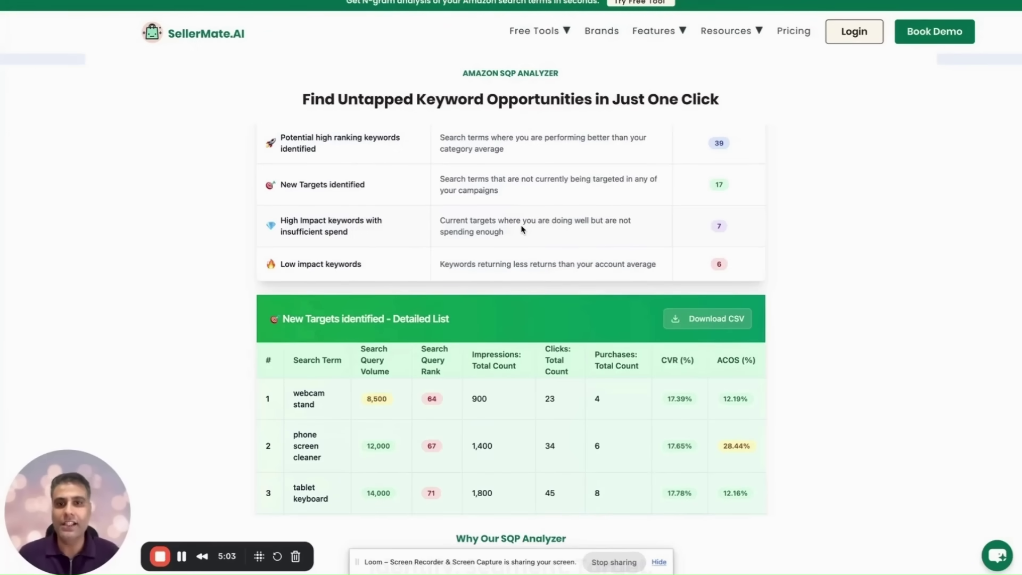
{"action": "scroll", "coordinate": [522, 229], "scroll_direction": "up", "scroll_amount": 2}
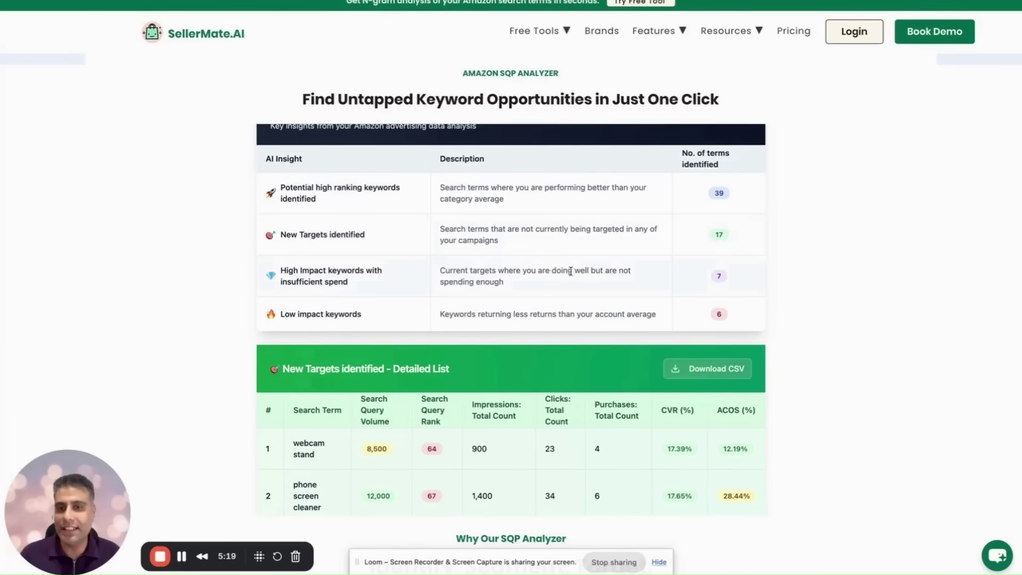
{"action": "scroll", "coordinate": [593, 274], "scroll_direction": "down", "scroll_amount": 5}
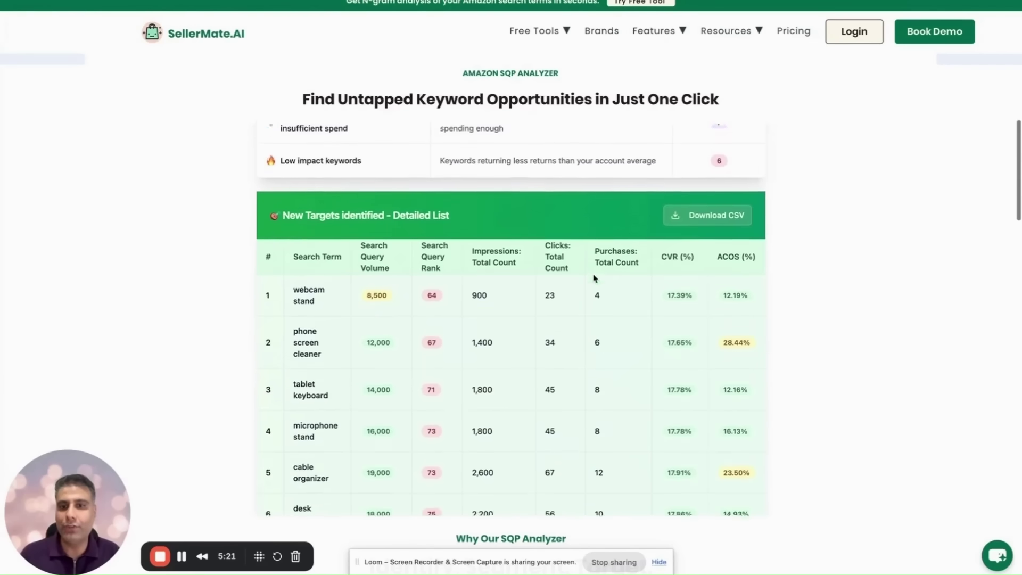
{"action": "scroll", "coordinate": [594, 279], "scroll_direction": "down", "scroll_amount": 4}
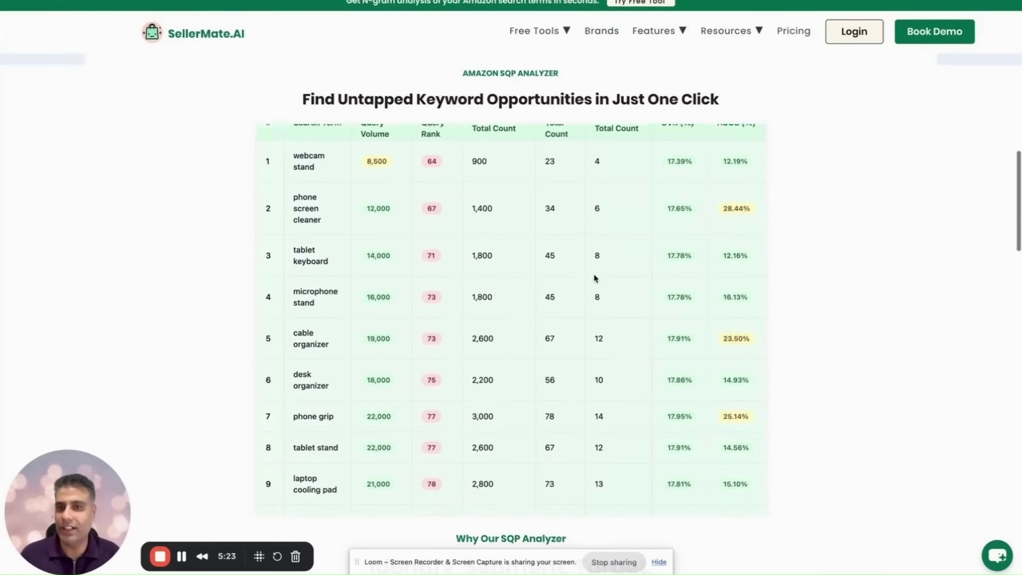
{"action": "scroll", "coordinate": [594, 278], "scroll_direction": "down", "scroll_amount": 5}
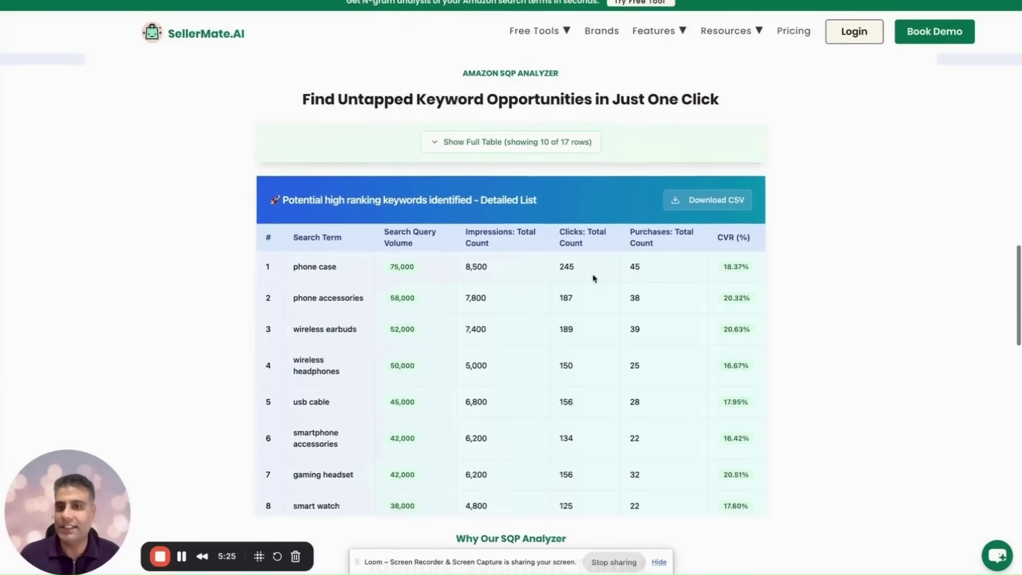
{"action": "scroll", "coordinate": [594, 278], "scroll_direction": "down", "scroll_amount": 6}
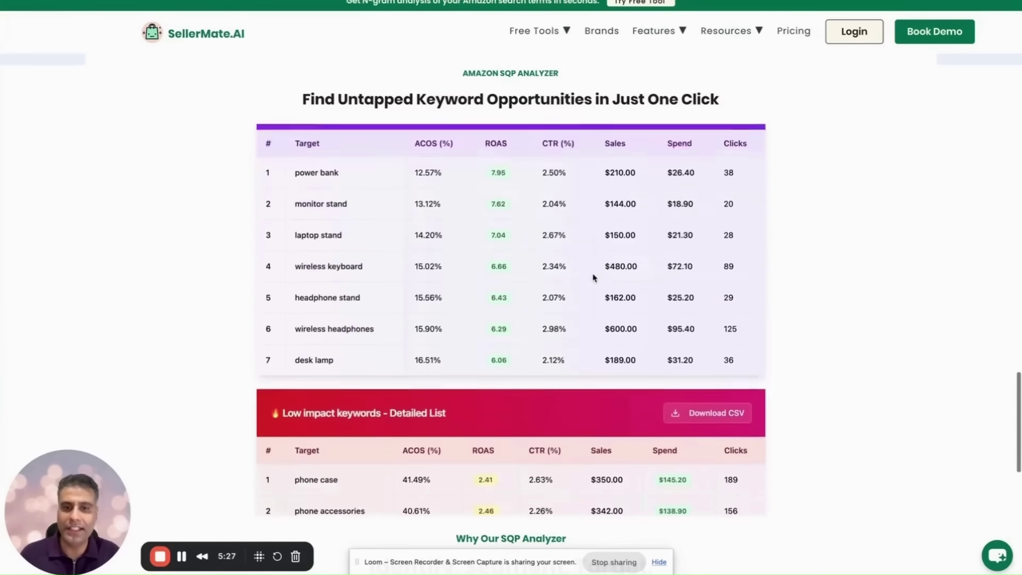
{"action": "scroll", "coordinate": [594, 278], "scroll_direction": "up", "scroll_amount": 15}
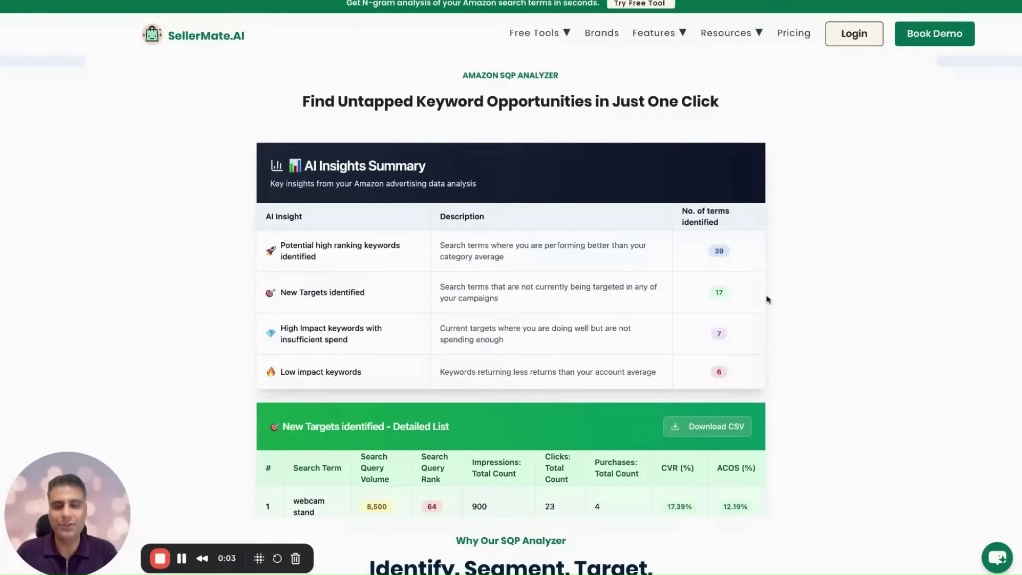
{"action": "scroll", "coordinate": [793, 356], "scroll_direction": "down", "scroll_amount": 1}
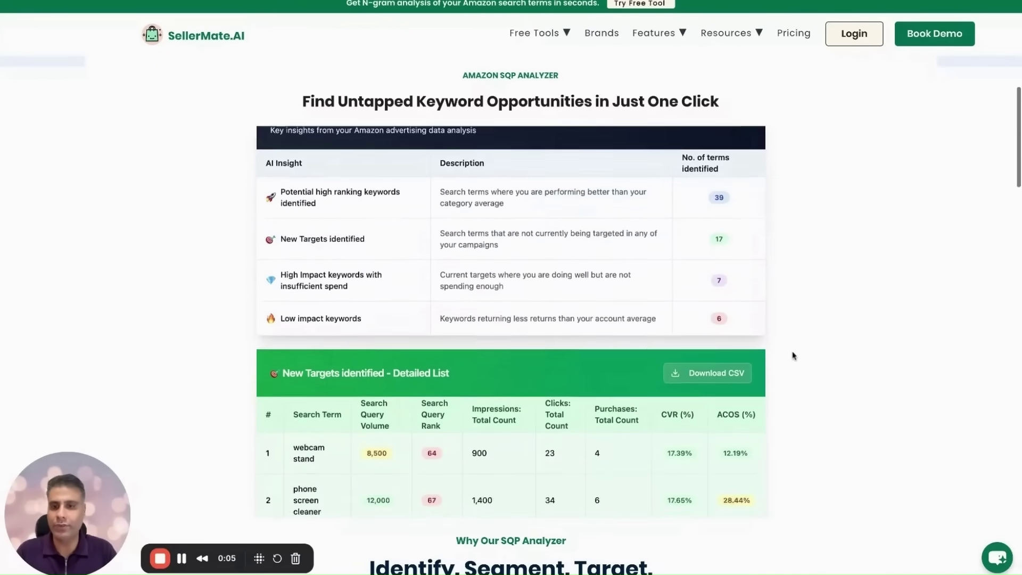
{"action": "scroll", "coordinate": [793, 355], "scroll_direction": "down", "scroll_amount": 3}
{"action": "scroll", "coordinate": [793, 355], "scroll_direction": "down", "scroll_amount": 2}
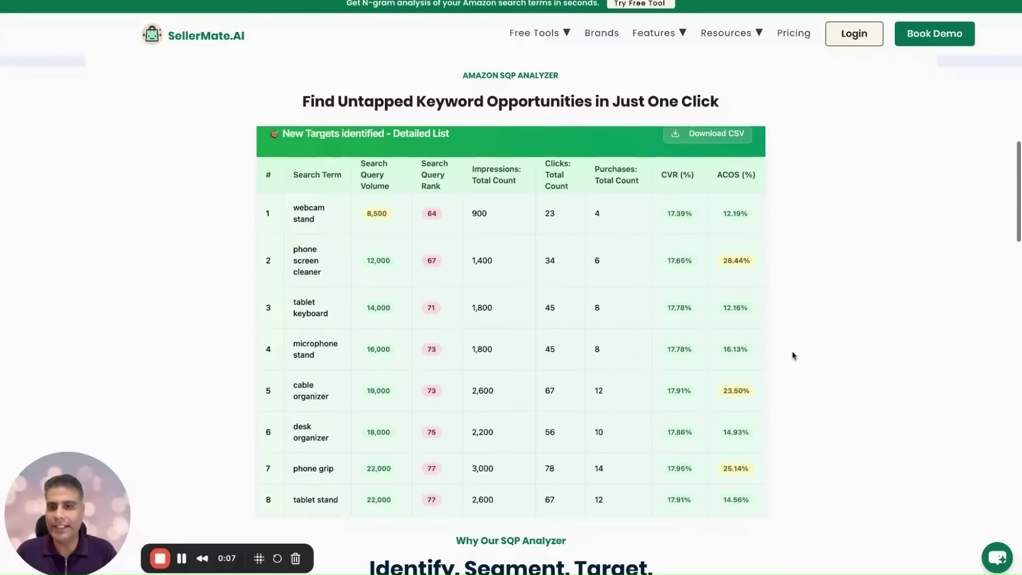
{"action": "scroll", "coordinate": [792, 356], "scroll_direction": "down", "scroll_amount": 4}
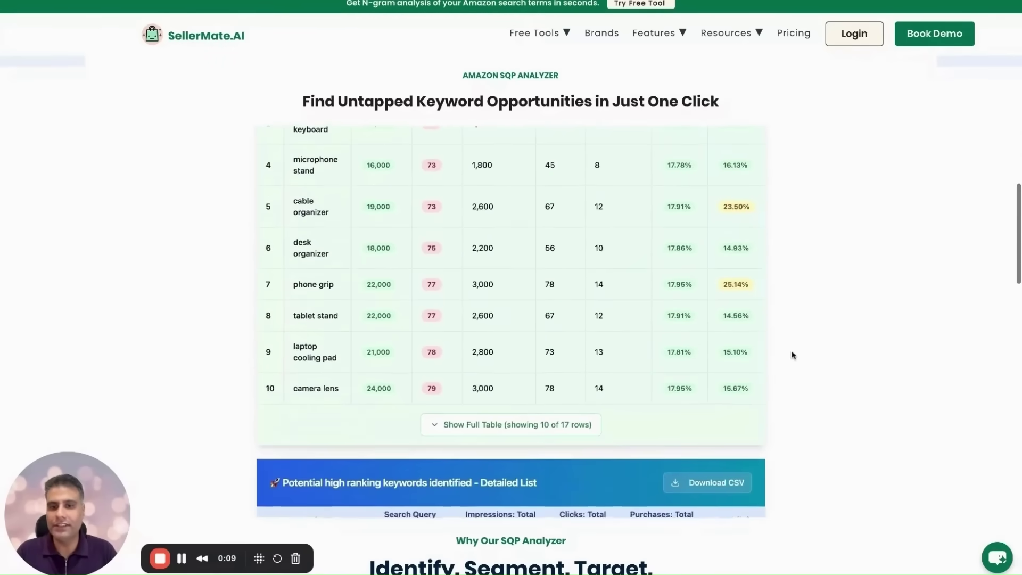
{"action": "scroll", "coordinate": [792, 356], "scroll_direction": "up", "scroll_amount": 5}
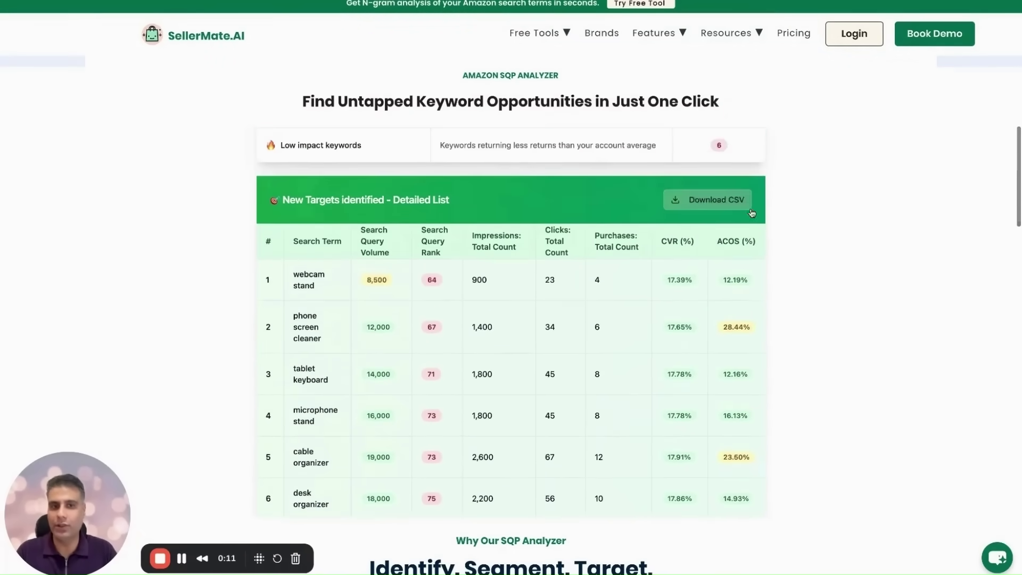
{"action": "scroll", "coordinate": [791, 309], "scroll_direction": "up", "scroll_amount": 5}
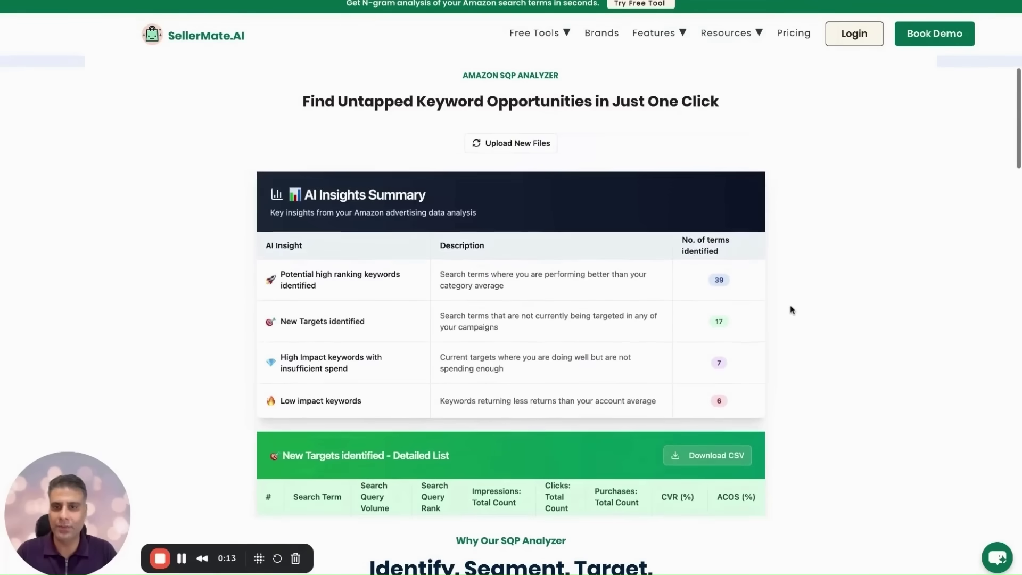
{"action": "scroll", "coordinate": [791, 308], "scroll_direction": "down", "scroll_amount": 1}
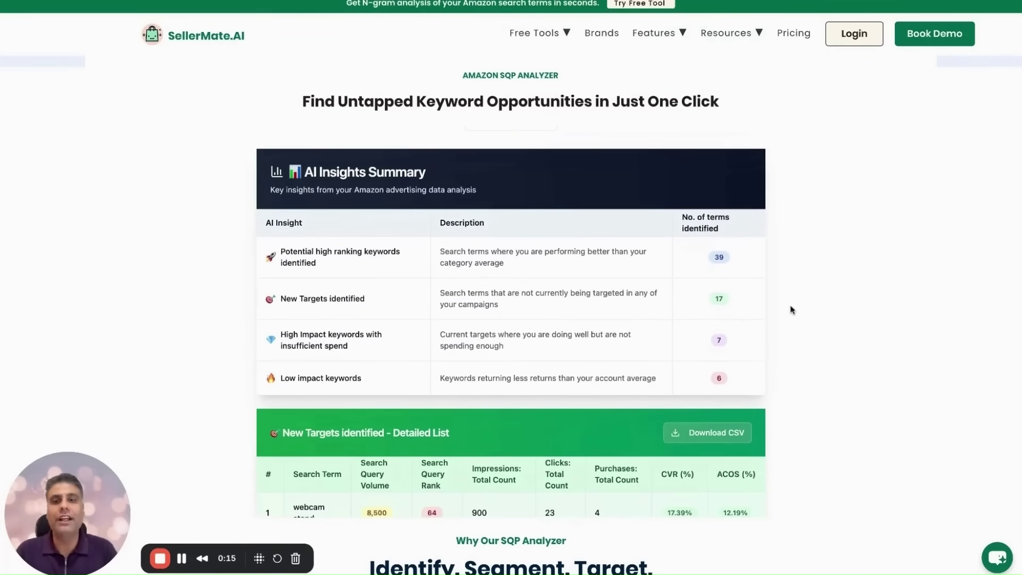